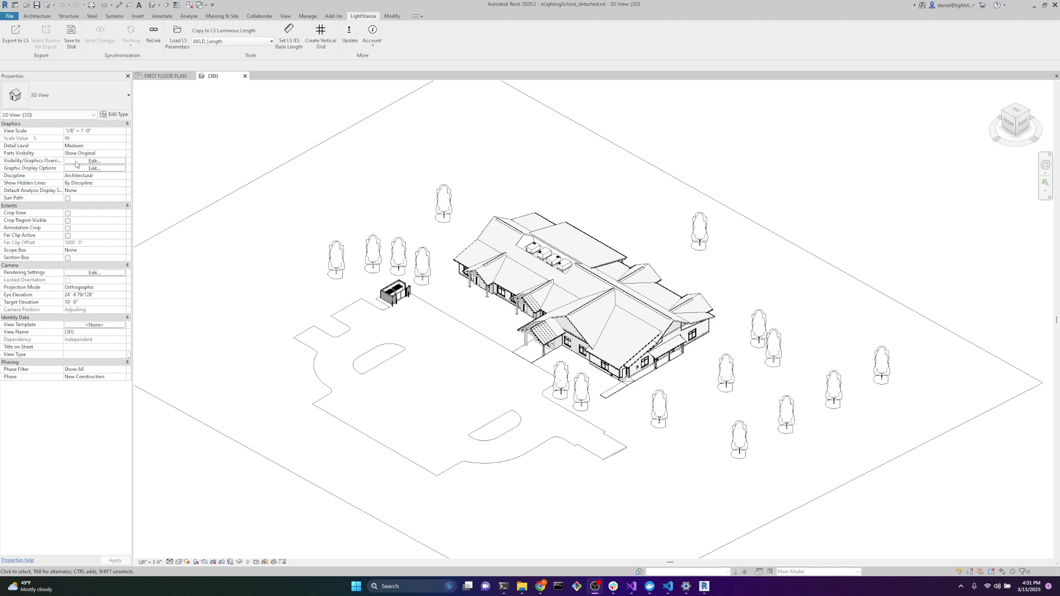
Open the 3D view's Visibility/Graphic Overrides from Properties and enlarge the dialog to list more categories.
{"action": "left_click", "coordinate": [76, 161]}
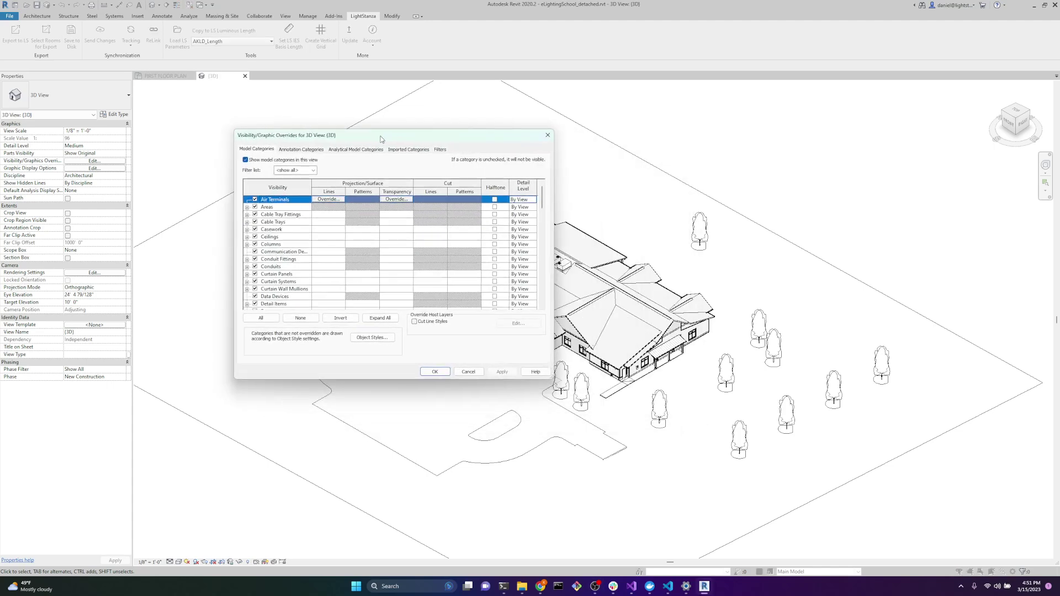
{"action": "scroll", "coordinate": [270, 242], "scroll_direction": "down", "scroll_amount": 8}
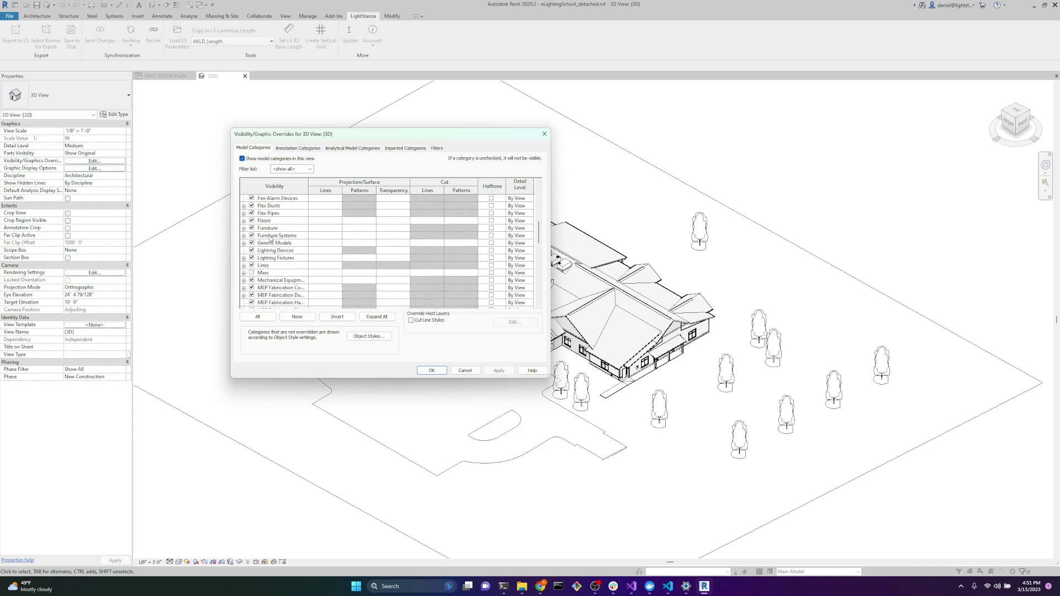
{"action": "left_click_drag", "start_coordinate": [549, 380], "coordinate": [634, 469]}
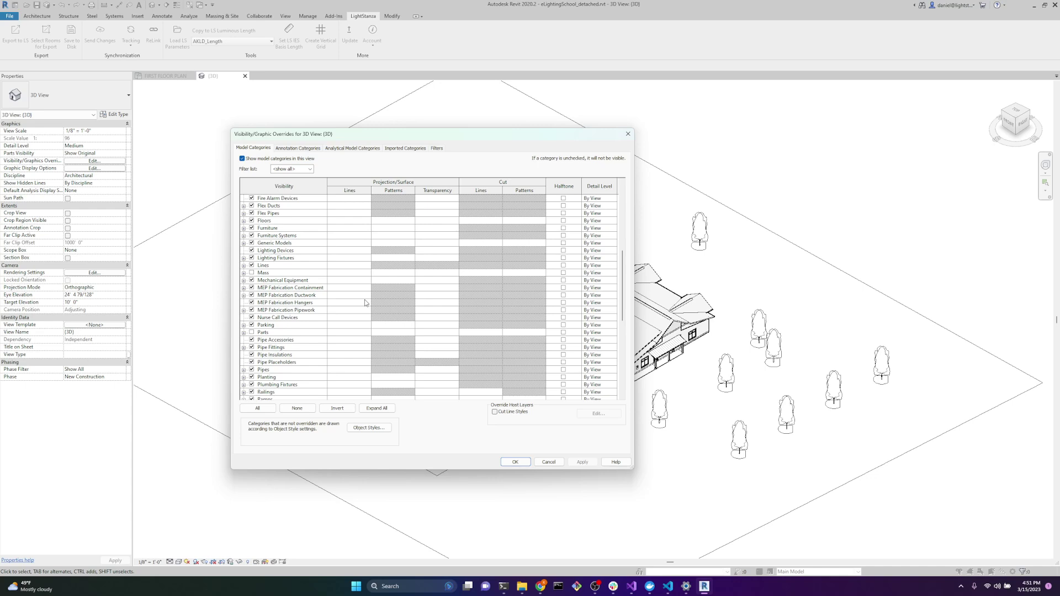
{"action": "scroll", "coordinate": [348, 291], "scroll_direction": "up", "scroll_amount": 7}
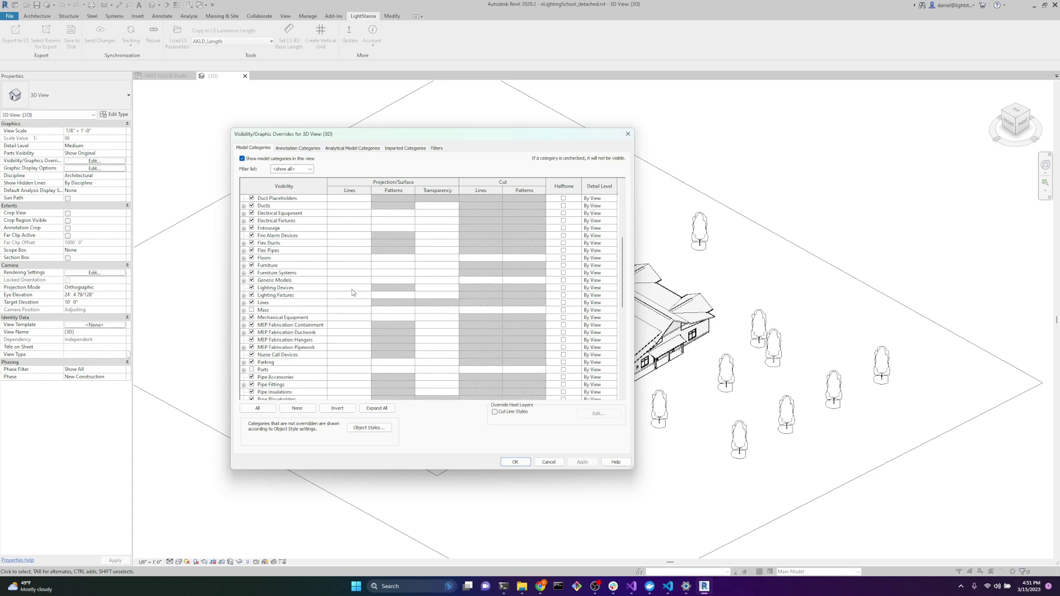
{"action": "scroll", "coordinate": [318, 285], "scroll_direction": "up", "scroll_amount": 2}
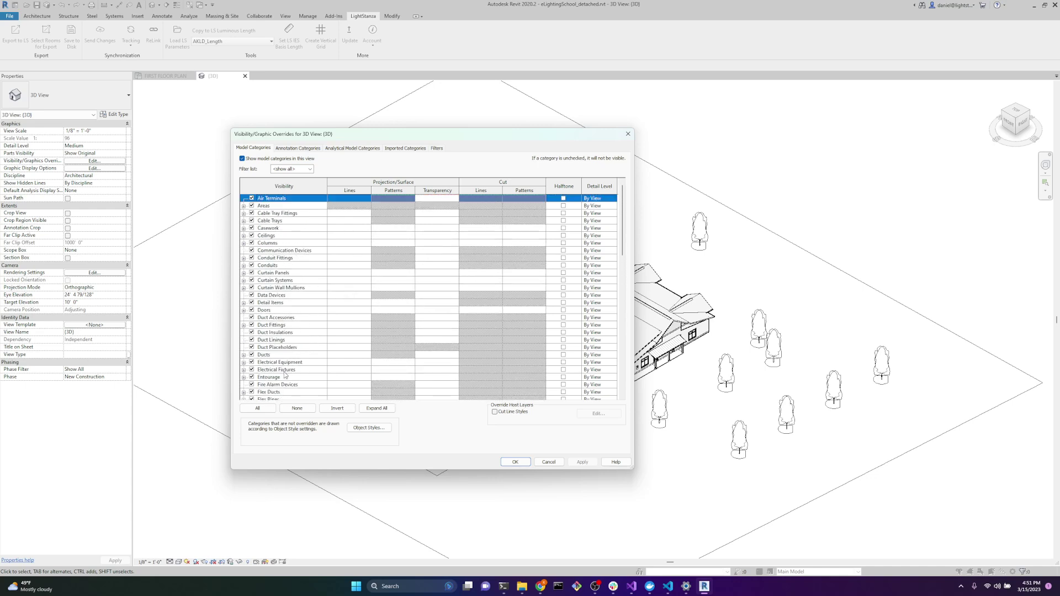
Uncheck all model and annotation categories, then go back to the Model Categories list.
{"action": "left_click", "coordinate": [257, 408]}
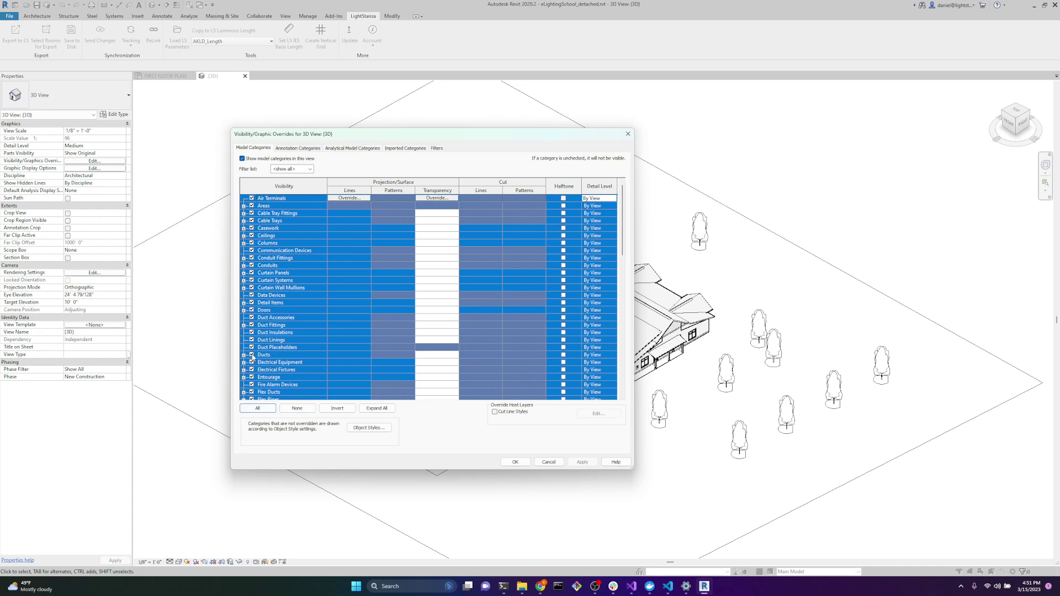
{"action": "left_click", "coordinate": [304, 149]}
{"action": "left_click", "coordinate": [257, 408]}
{"action": "left_click", "coordinate": [252, 332]}
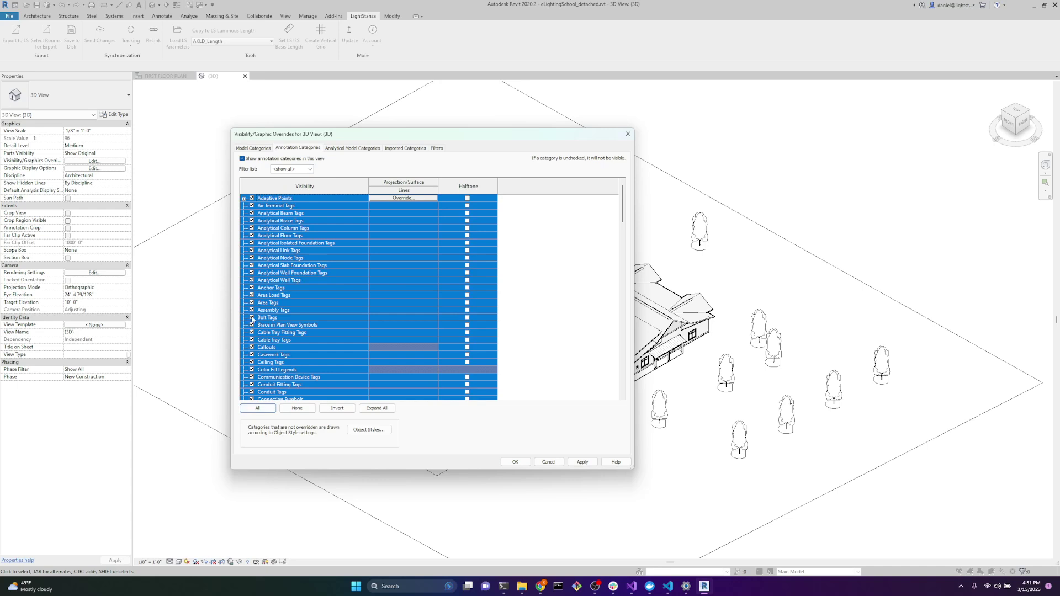
{"action": "left_click", "coordinate": [263, 150]}
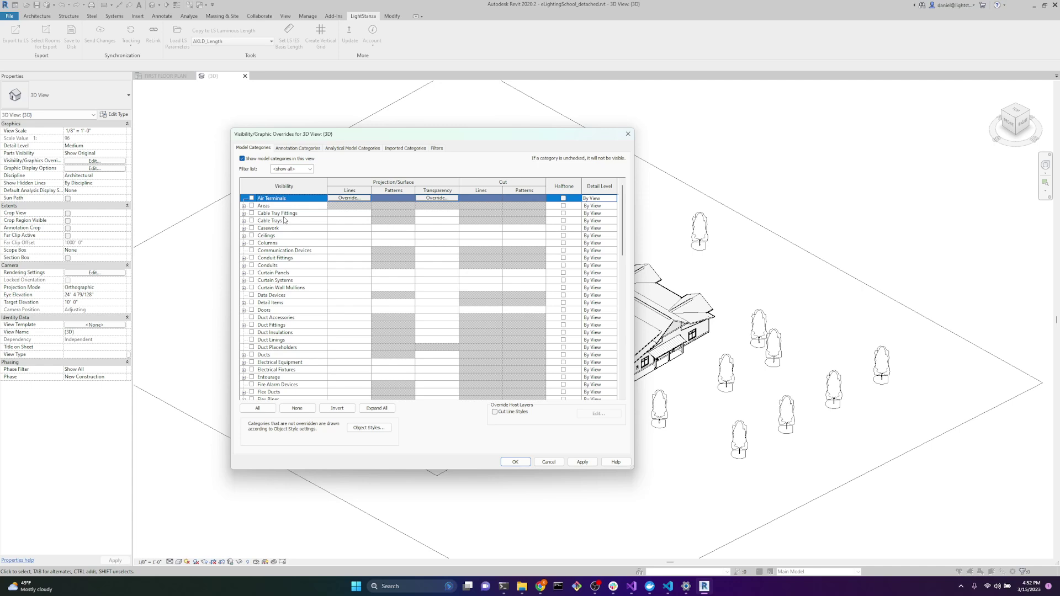
Turn on Ceilings, Columns, Curtain Panels, Curtain Systems, Curtain Wall Mullions, Doors and Floors.
{"action": "left_click", "coordinate": [252, 236]}
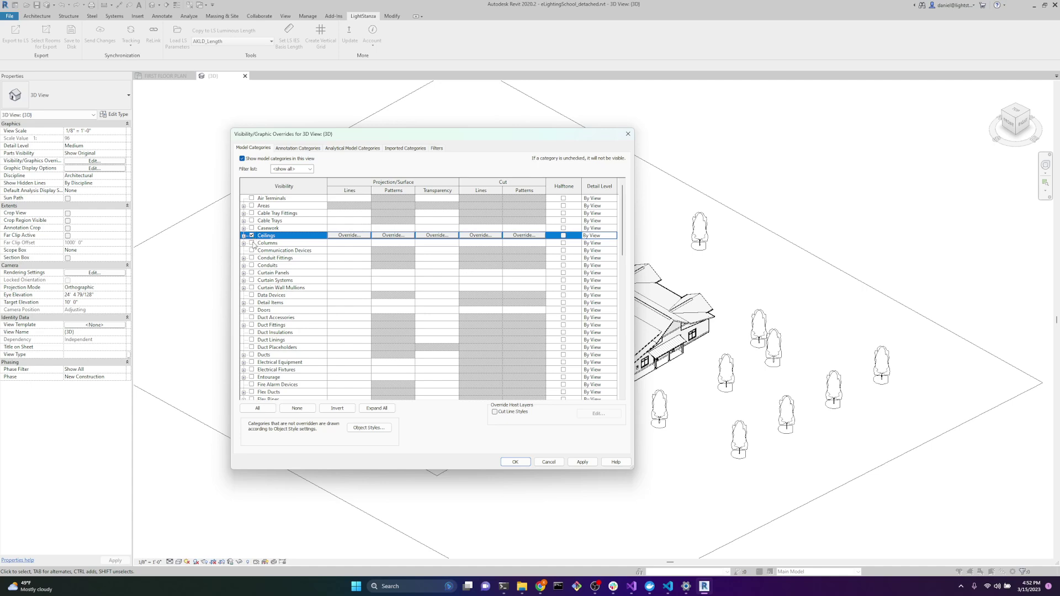
{"action": "left_click", "coordinate": [251, 243]}
{"action": "left_click", "coordinate": [251, 273]}
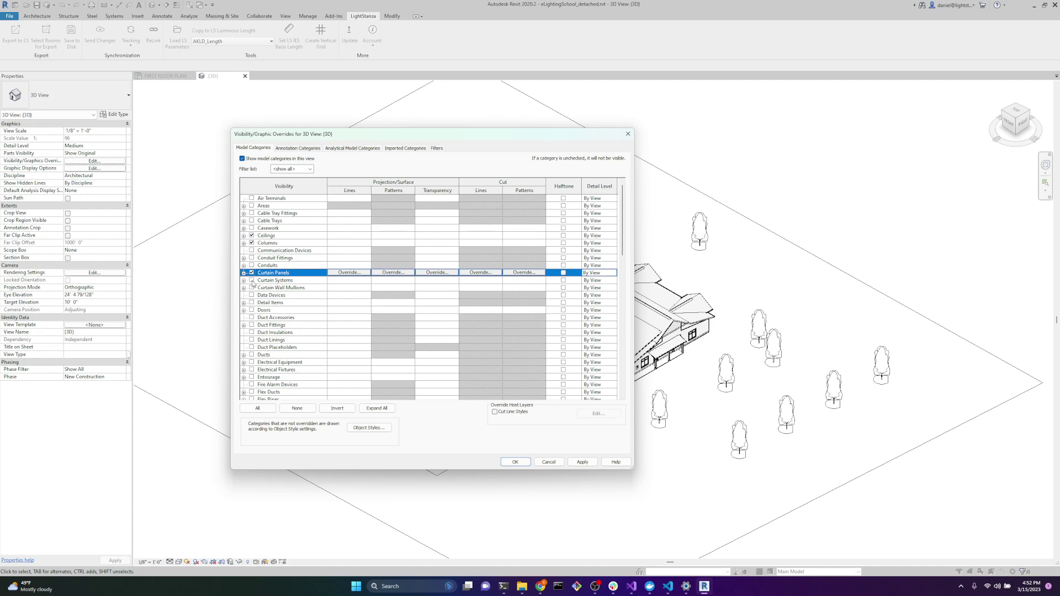
{"action": "left_click", "coordinate": [252, 280]}
{"action": "left_click", "coordinate": [251, 288]}
{"action": "left_click", "coordinate": [252, 310]}
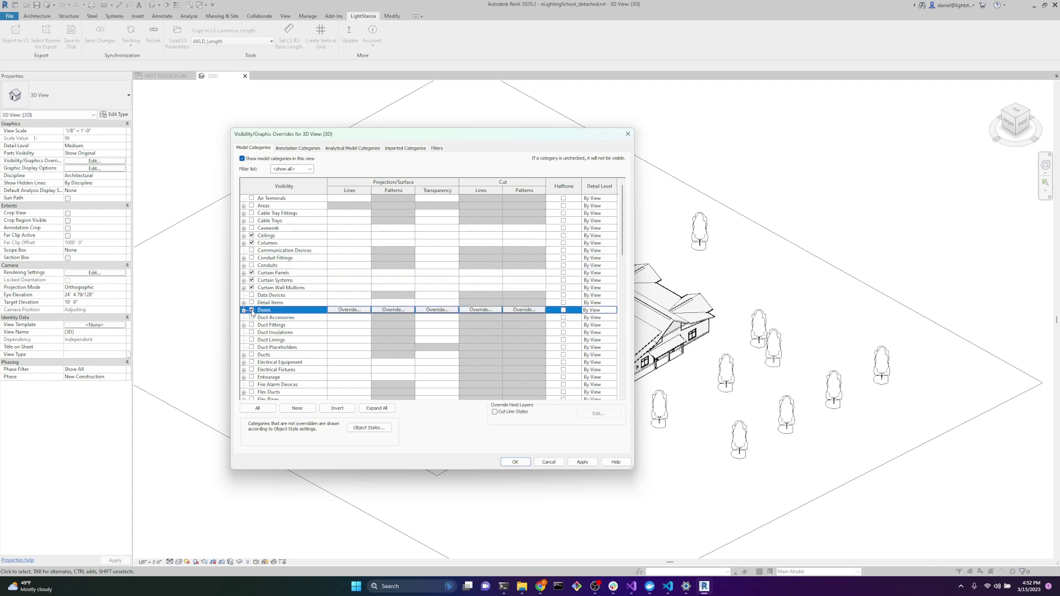
{"action": "scroll", "coordinate": [252, 340], "scroll_direction": "down", "scroll_amount": 2}
{"action": "scroll", "coordinate": [269, 309], "scroll_direction": "down", "scroll_amount": 2}
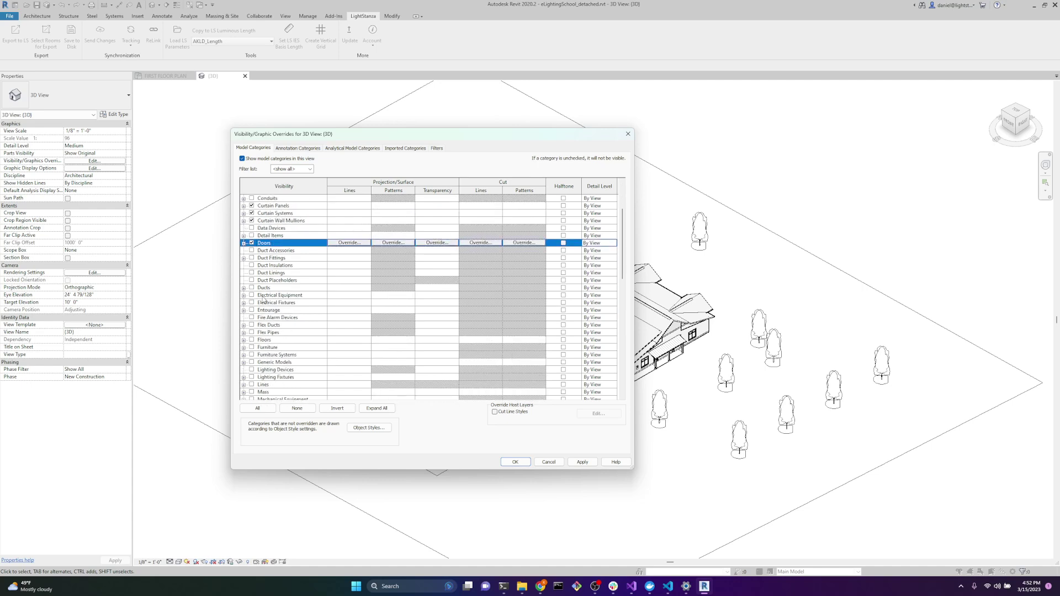
{"action": "scroll", "coordinate": [266, 280], "scroll_direction": "down", "scroll_amount": 2}
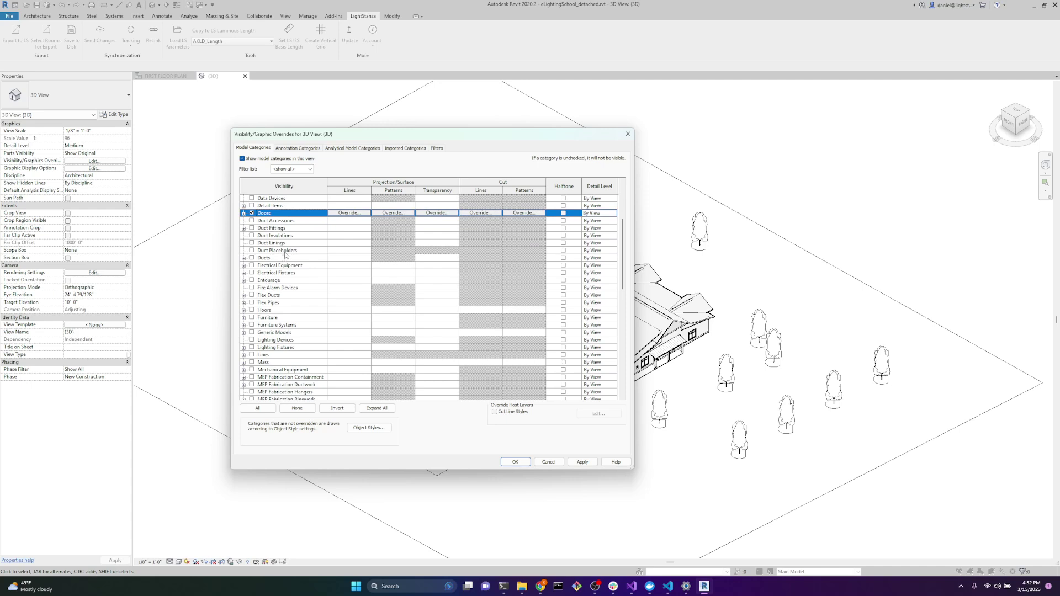
{"action": "left_click", "coordinate": [252, 310]}
{"action": "scroll", "coordinate": [253, 310], "scroll_direction": "down", "scroll_amount": 2}
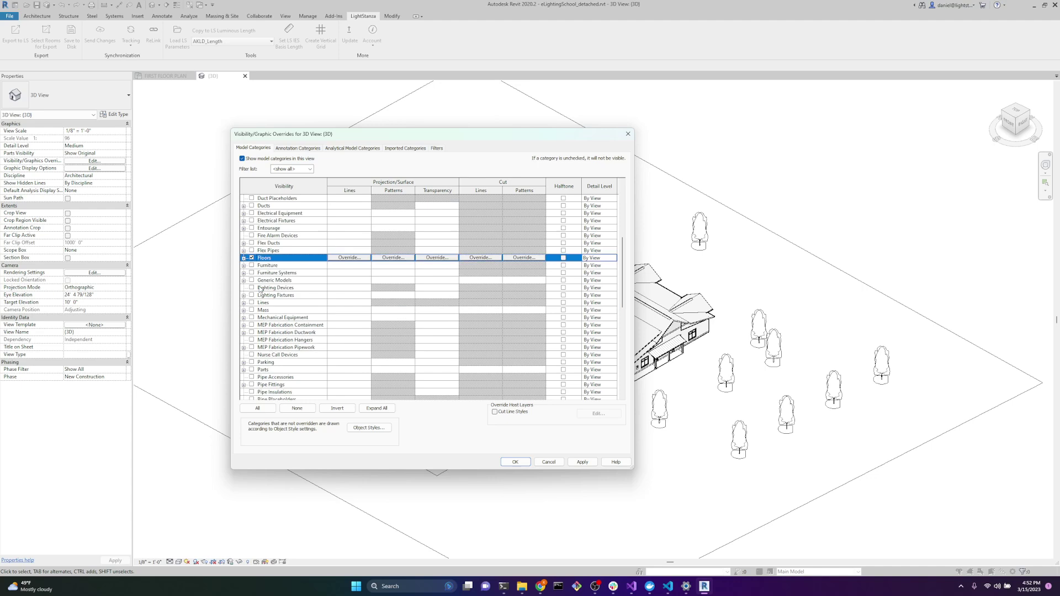
Change settings on several category rows further down the Model Categories list.
{"action": "left_click", "coordinate": [275, 266]}
{"action": "left_click", "coordinate": [276, 273]}
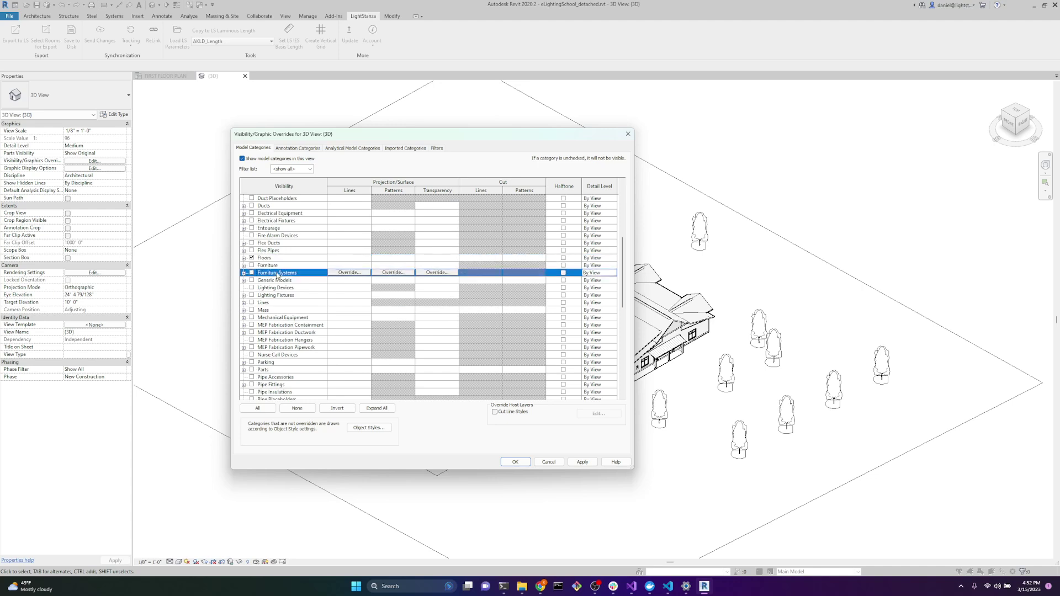
{"action": "left_click", "coordinate": [279, 280]}
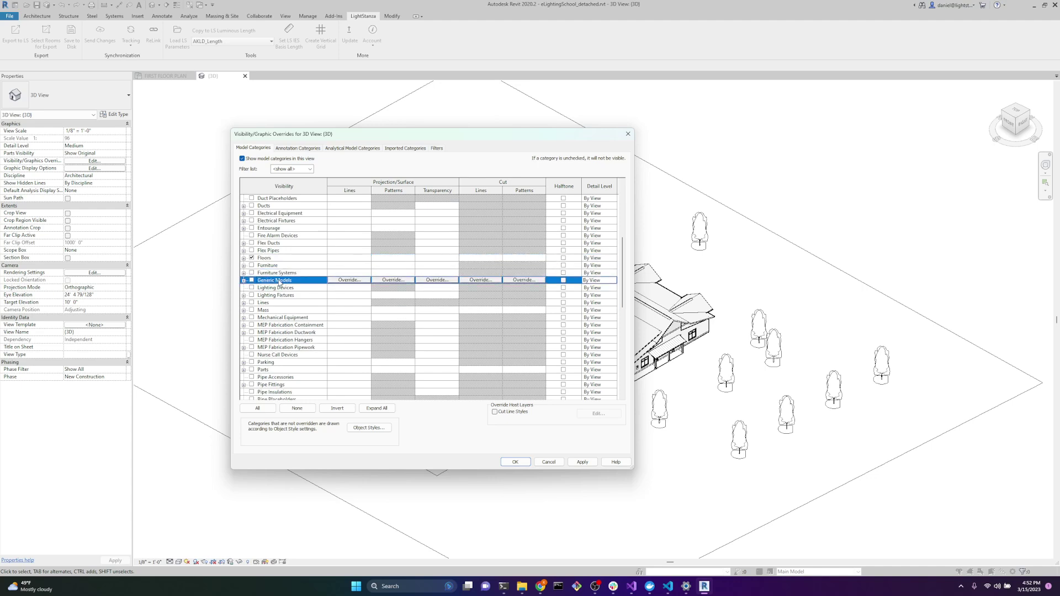
{"action": "left_click", "coordinate": [309, 266]}
{"action": "left_click", "coordinate": [311, 274]}
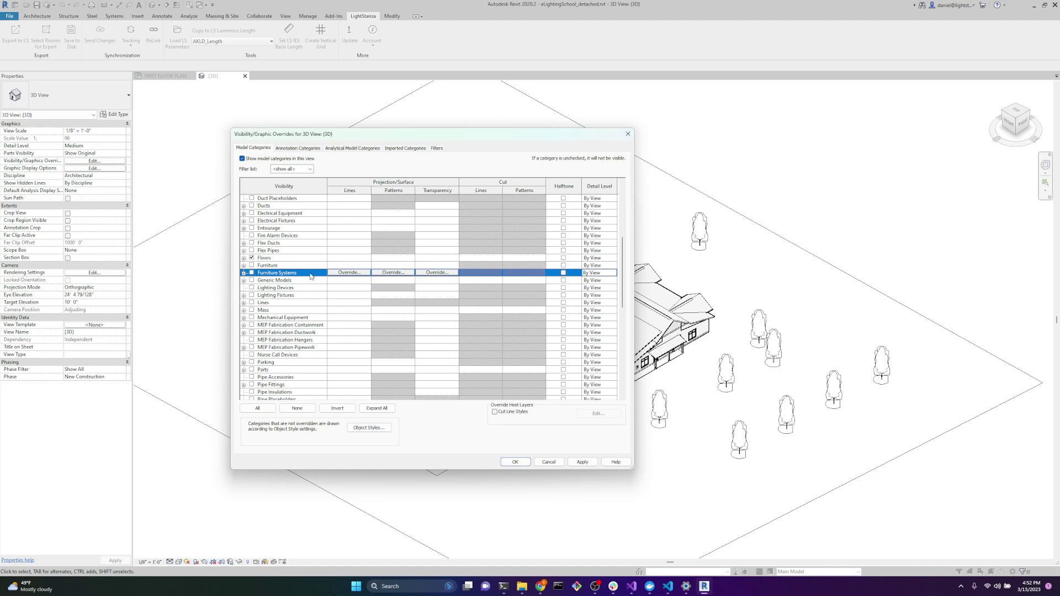
{"action": "left_click", "coordinate": [292, 267]}
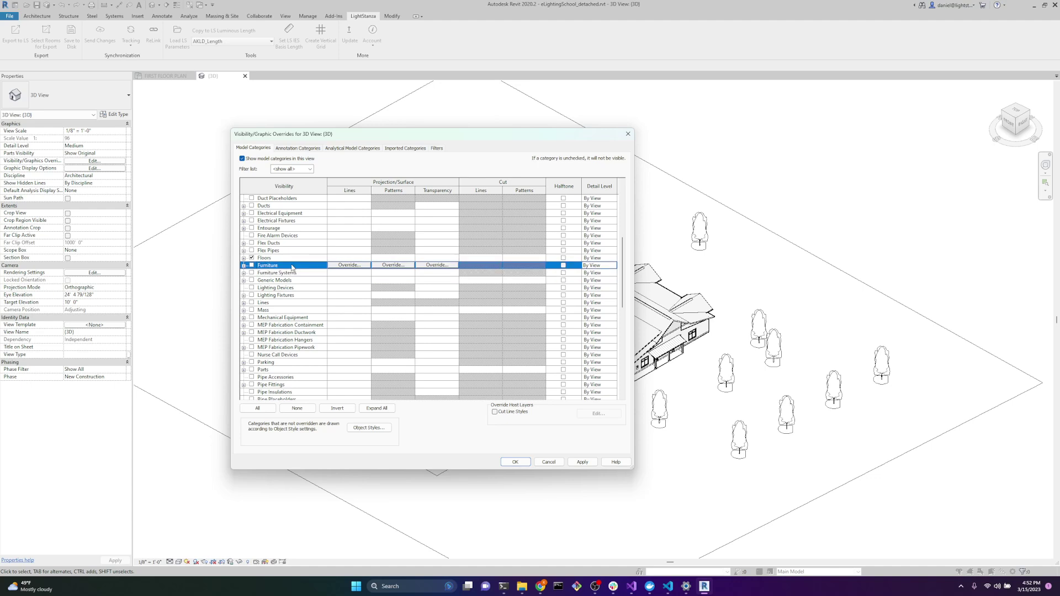
{"action": "left_click", "coordinate": [295, 274]}
{"action": "left_click", "coordinate": [297, 281]}
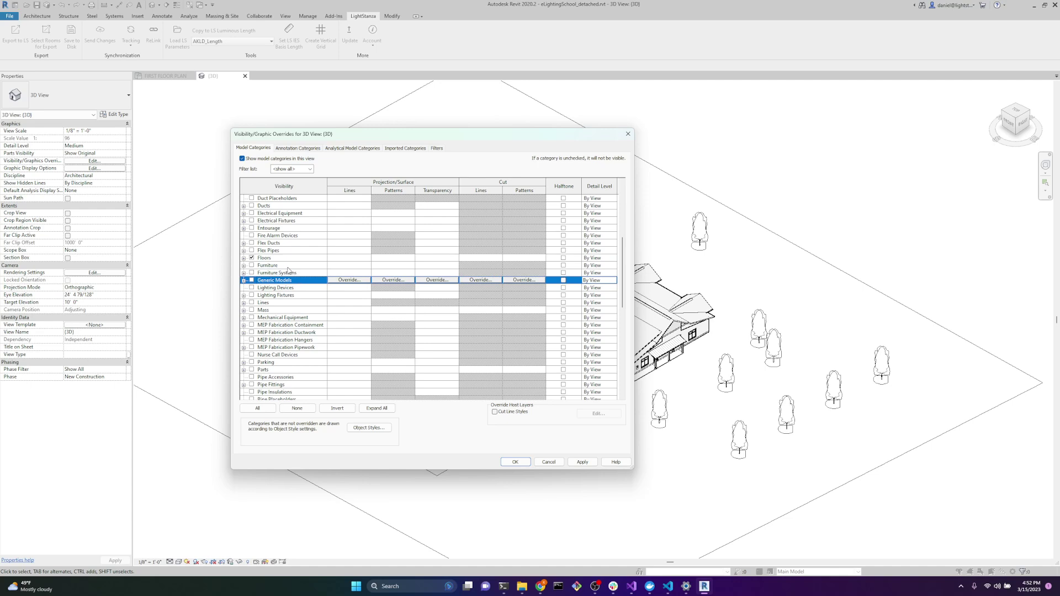
Turn on Lighting Fixtures, Parking, Ramps, Roofs and Site in the model categories.
{"action": "left_click", "coordinate": [251, 294]}
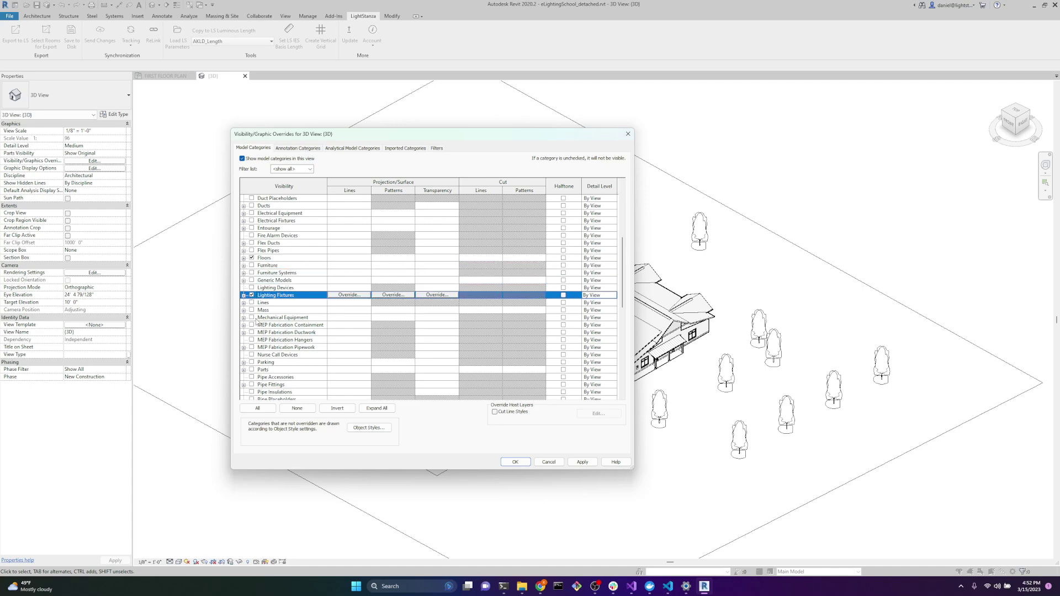
{"action": "scroll", "coordinate": [265, 307], "scroll_direction": "down", "scroll_amount": 3}
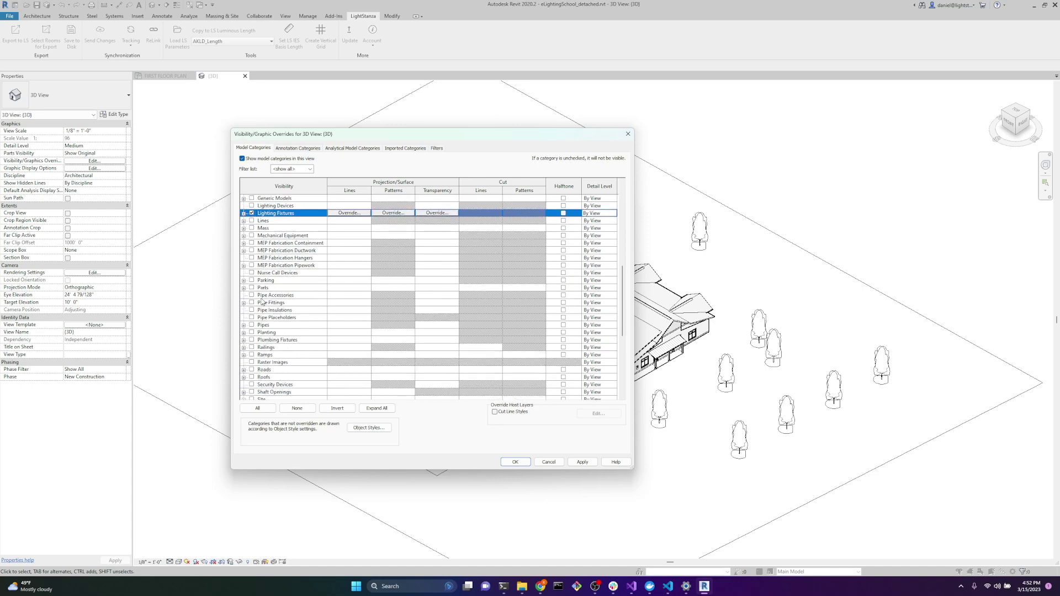
{"action": "left_click", "coordinate": [252, 280]}
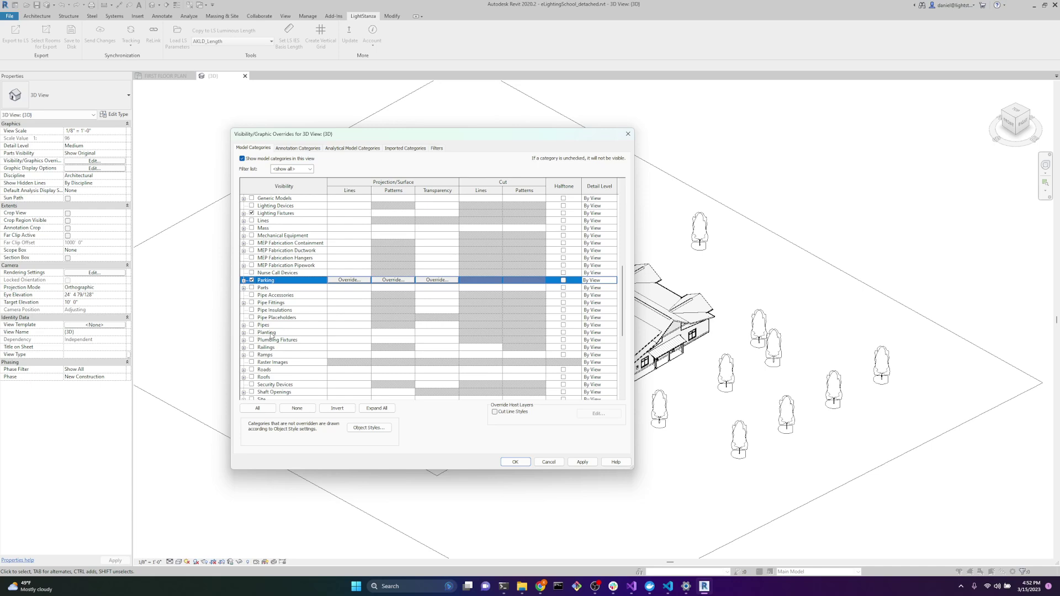
{"action": "left_click", "coordinate": [252, 354]}
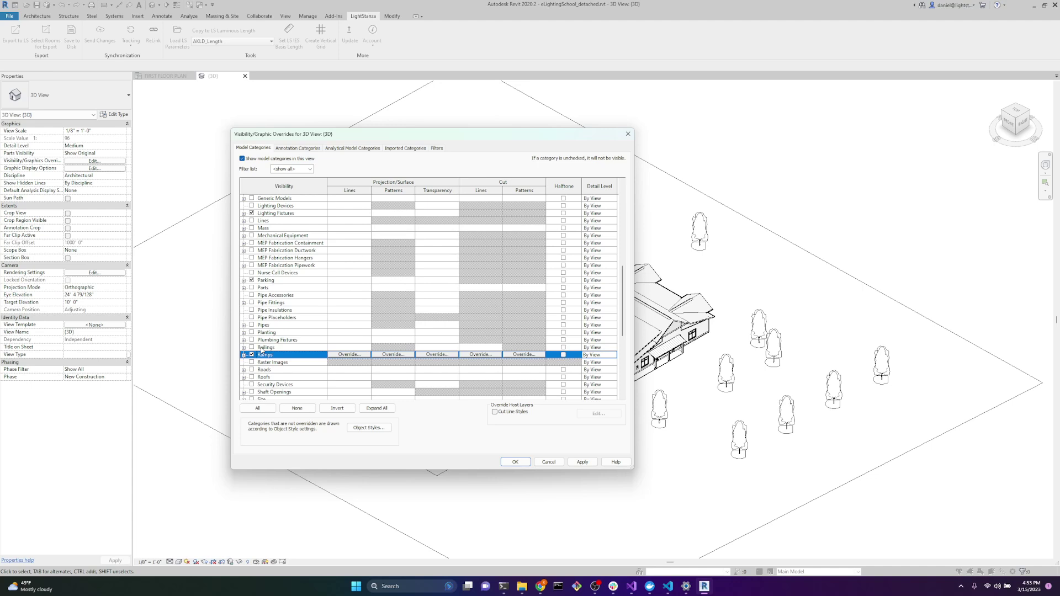
{"action": "scroll", "coordinate": [262, 350], "scroll_direction": "down", "scroll_amount": 3}
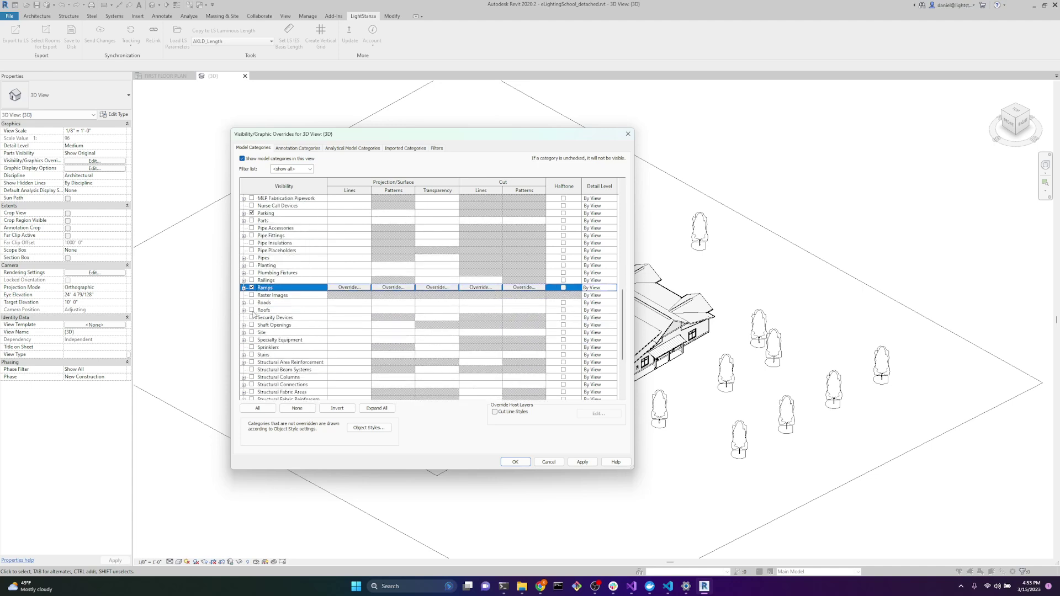
{"action": "left_click", "coordinate": [252, 311]}
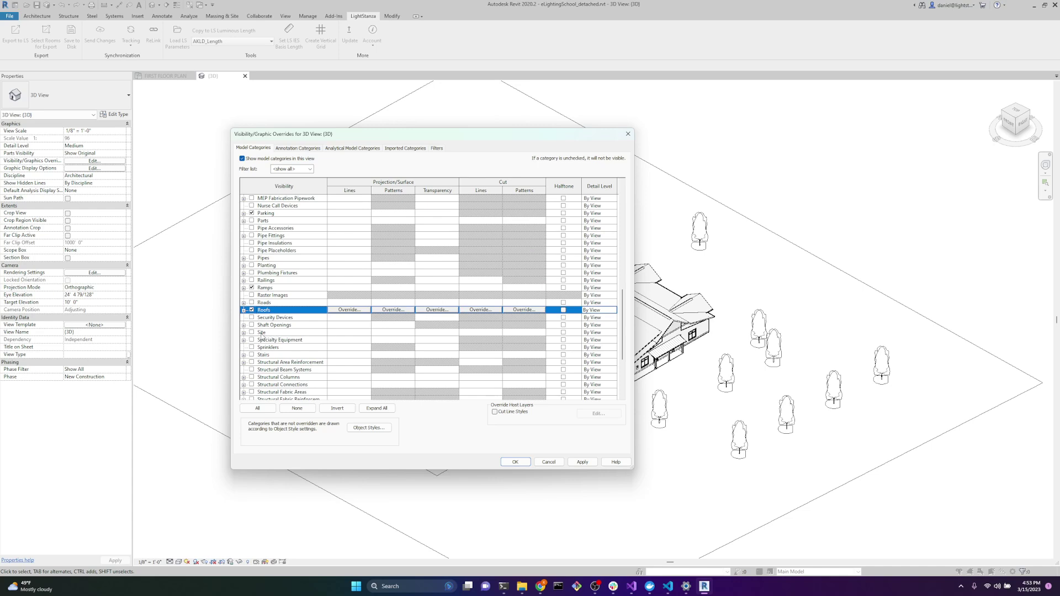
{"action": "left_click", "coordinate": [252, 333]}
{"action": "scroll", "coordinate": [253, 333], "scroll_direction": "down", "scroll_amount": 2}
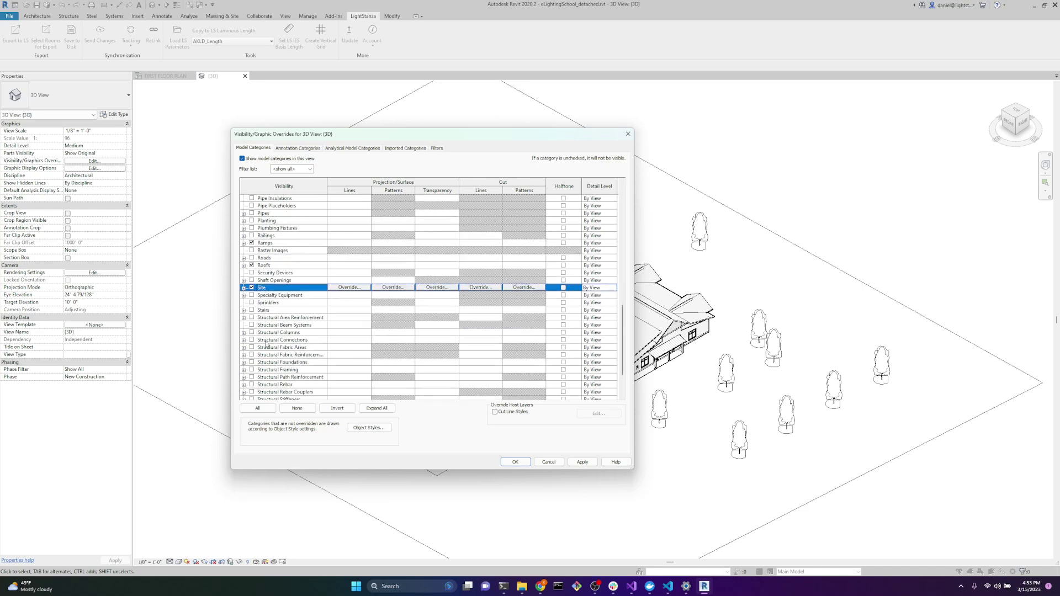
Turn on Stairs, Walls and Windows, leaving Planting off, and apply the visibility settings.
{"action": "left_click", "coordinate": [252, 309]}
{"action": "scroll", "coordinate": [281, 305], "scroll_direction": "down", "scroll_amount": 2}
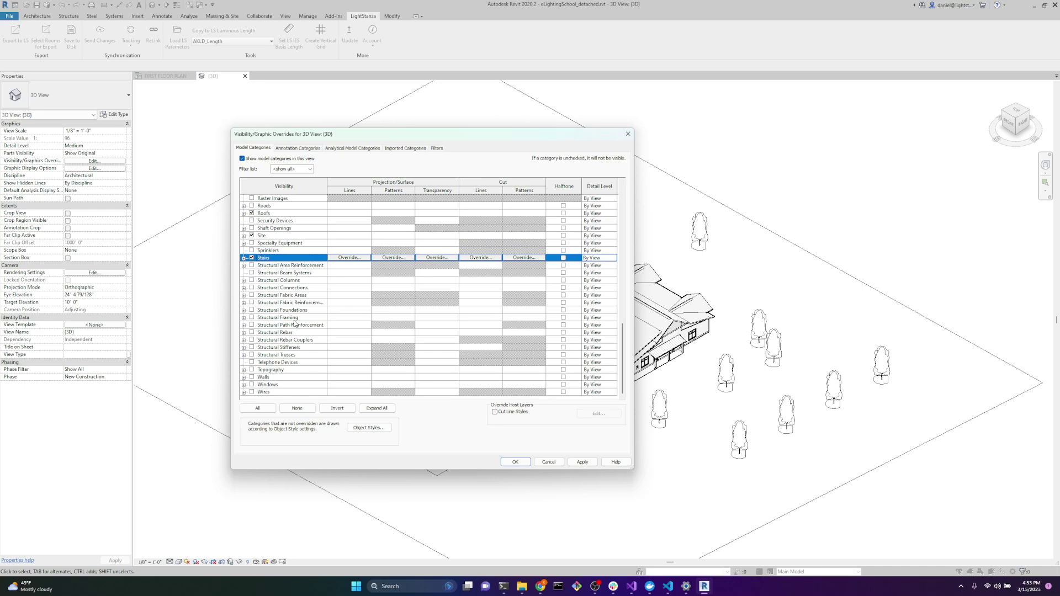
{"action": "left_click", "coordinate": [251, 377]}
{"action": "left_click", "coordinate": [252, 384]}
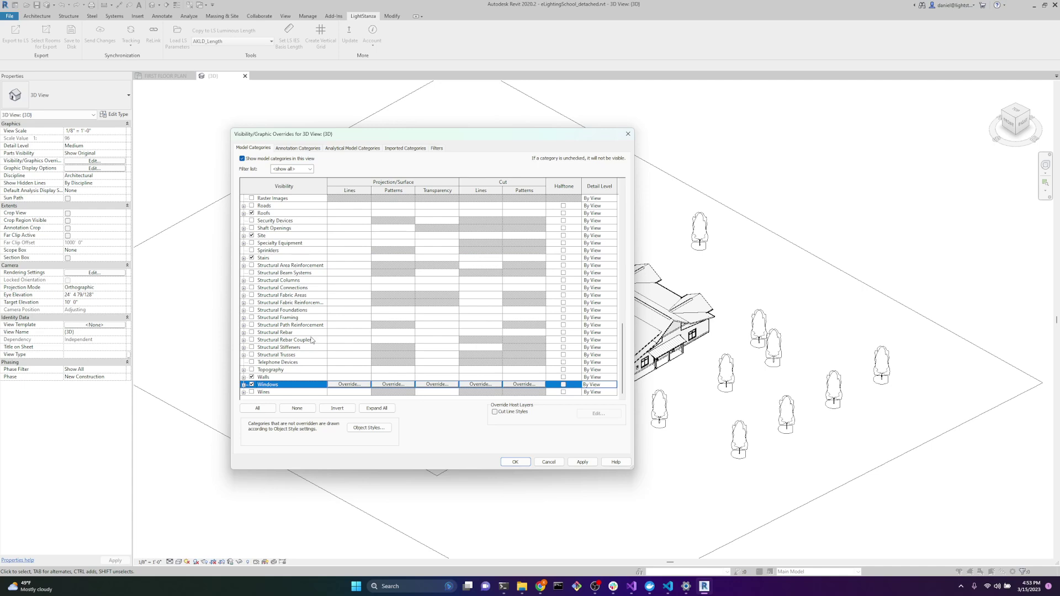
{"action": "scroll", "coordinate": [300, 300], "scroll_direction": "up", "scroll_amount": 4}
{"action": "scroll", "coordinate": [301, 301], "scroll_direction": "up", "scroll_amount": 6}
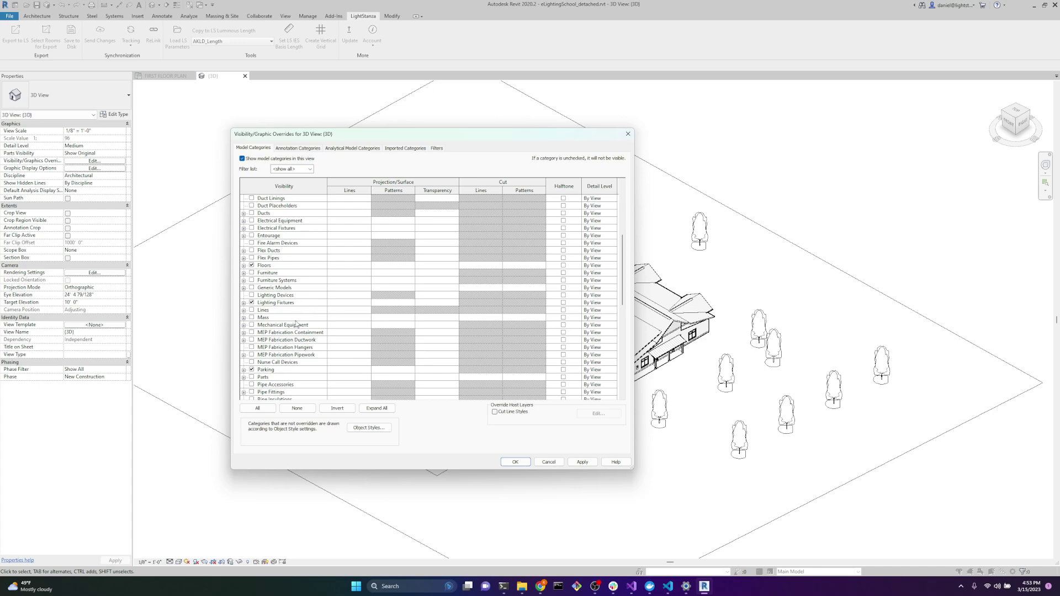
{"action": "left_click", "coordinate": [515, 463]}
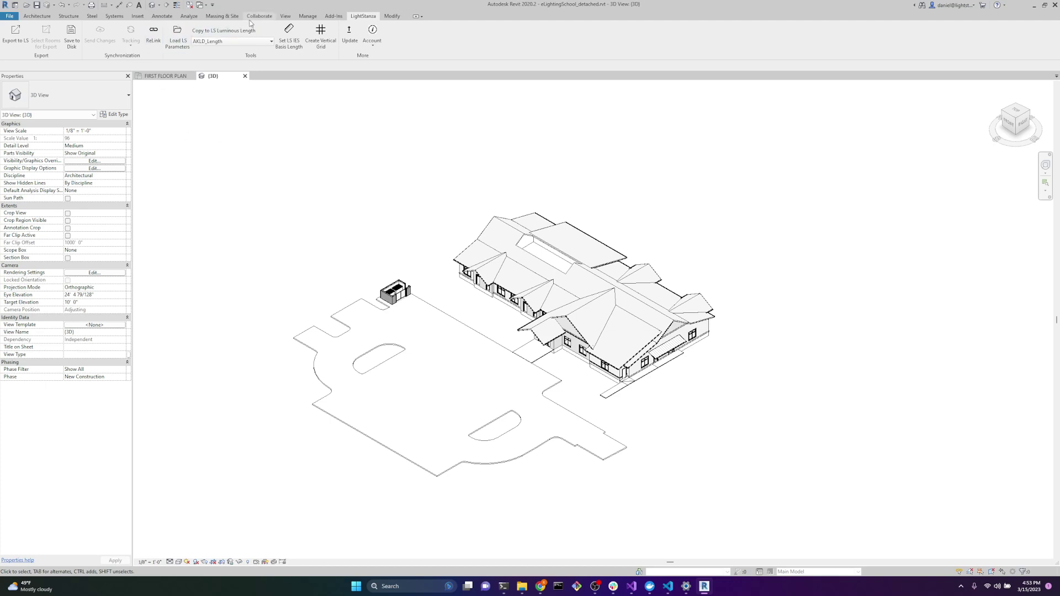
Create a view template named 'Demo View Template' from the current 3D view.
{"action": "left_click", "coordinate": [285, 16]}
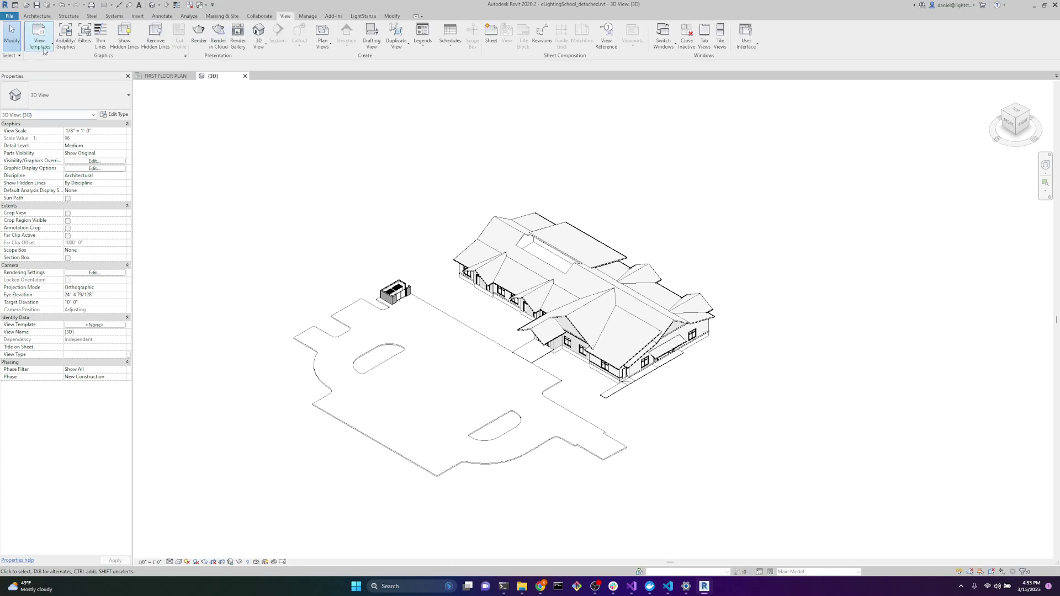
{"action": "left_click", "coordinate": [39, 38]}
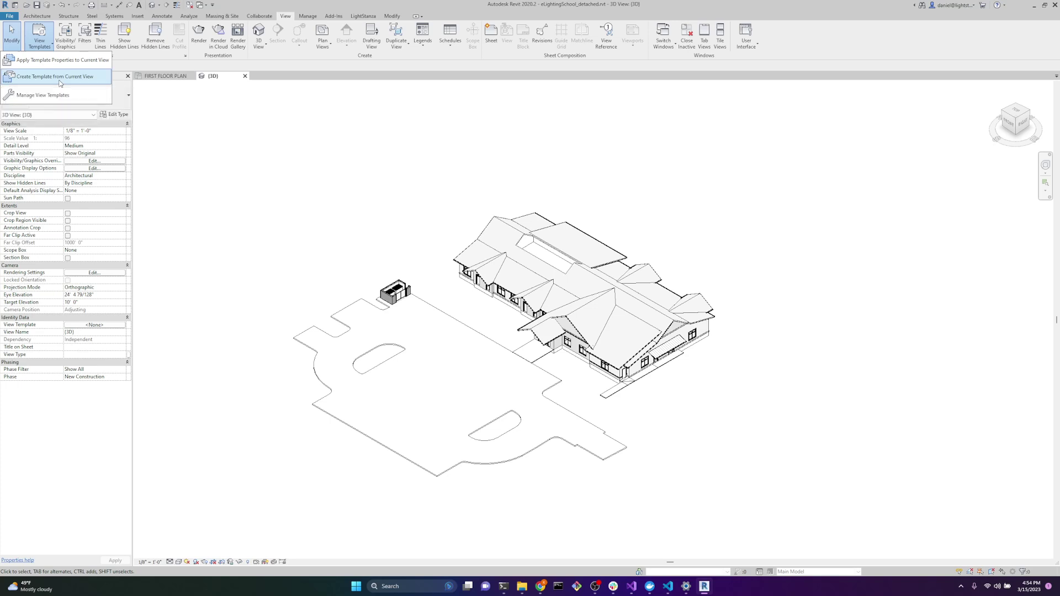
{"action": "left_click", "coordinate": [59, 77]}
{"action": "type", "text": "Dem"}
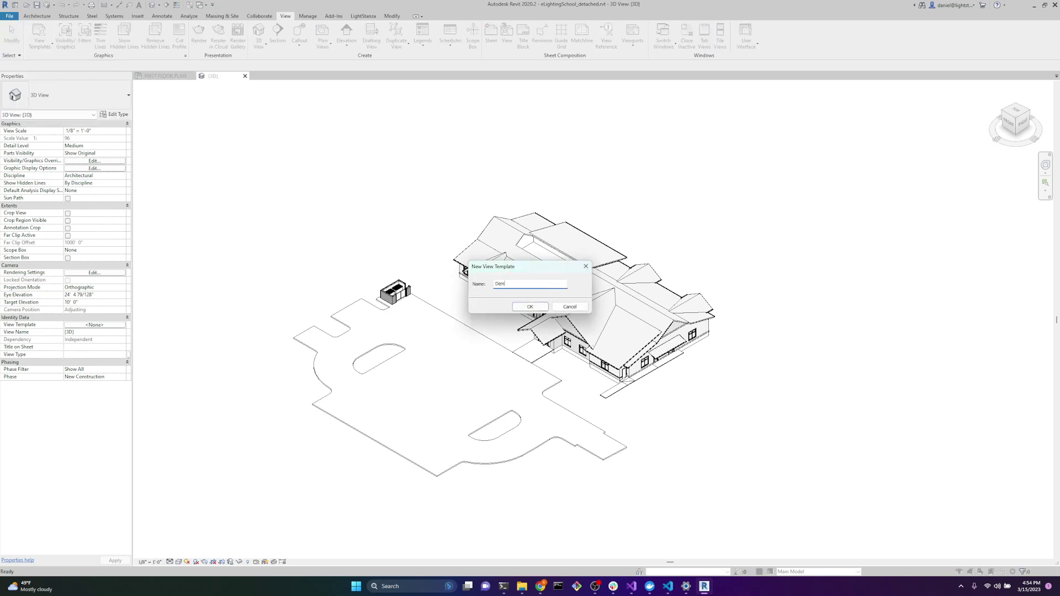
{"action": "type", "text": "o View Template"}
{"action": "key", "text": "Return"}
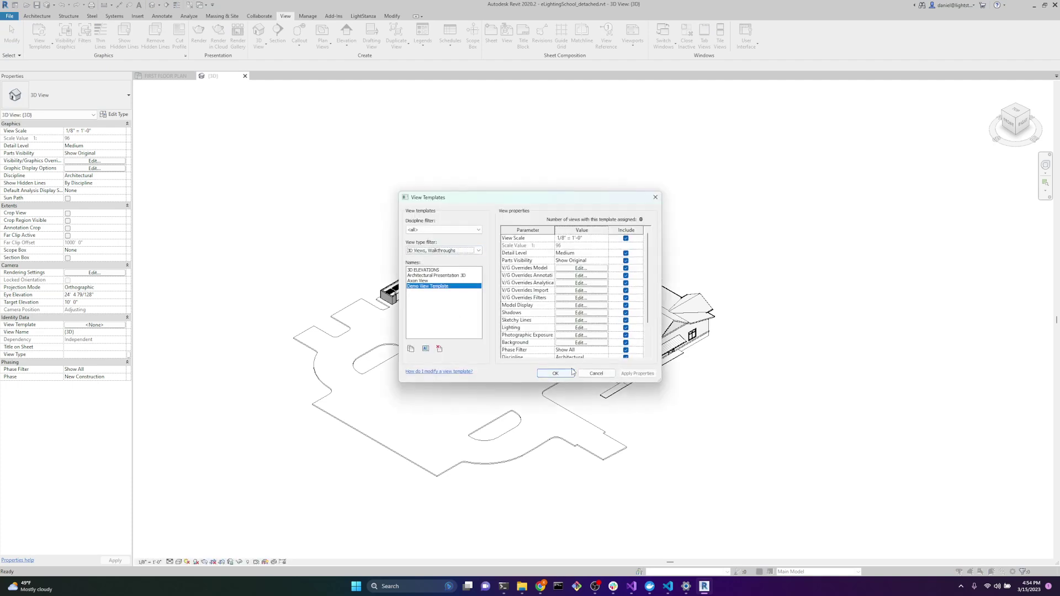
{"action": "left_click", "coordinate": [554, 373]}
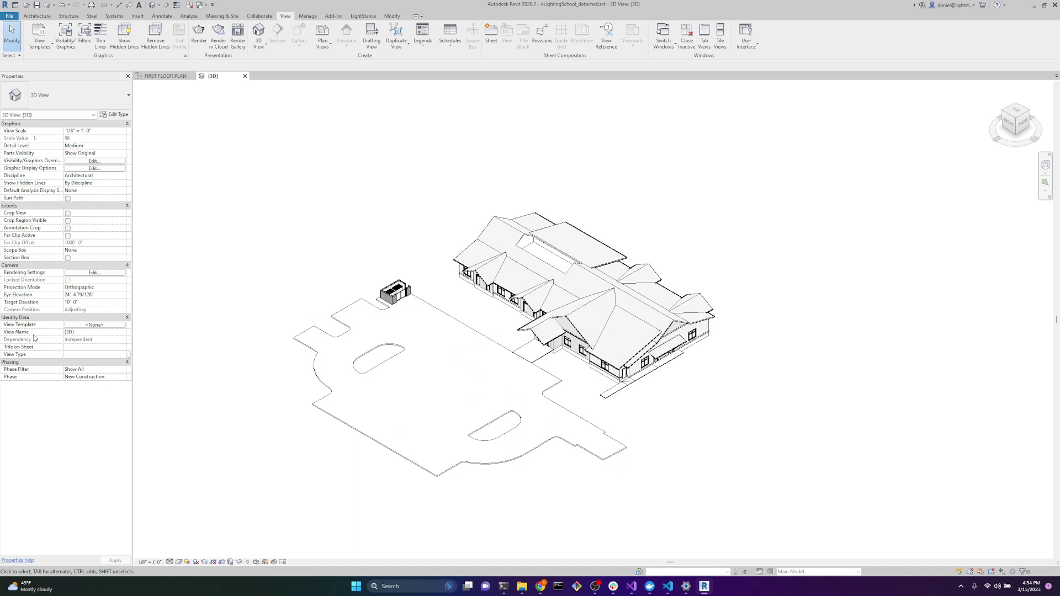
Assign Demo View Template as the 3D view's View Template.
{"action": "left_click", "coordinate": [94, 325]}
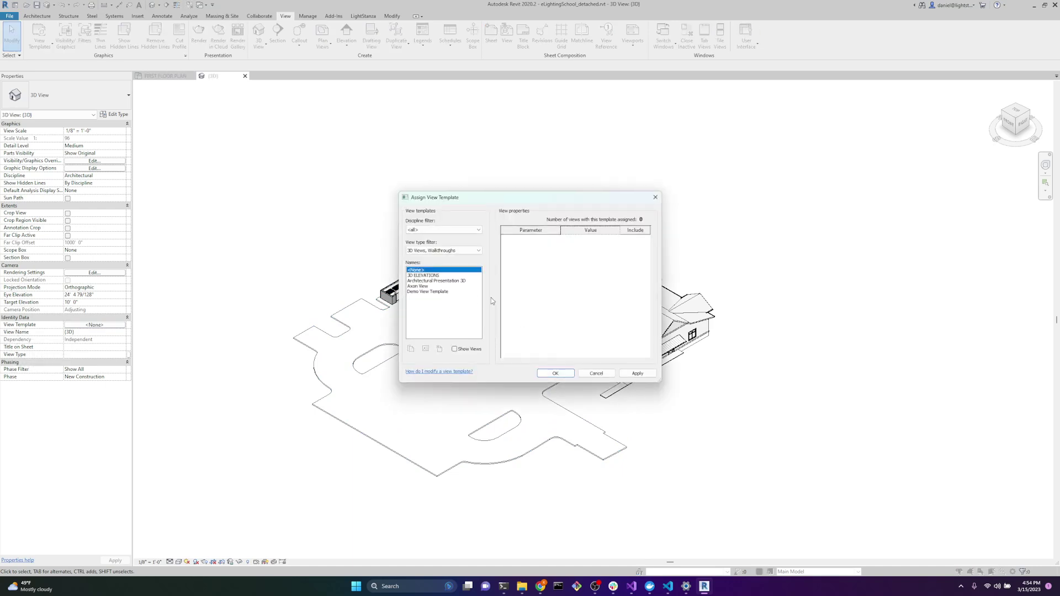
{"action": "left_click", "coordinate": [433, 292]}
{"action": "left_click", "coordinate": [555, 373]}
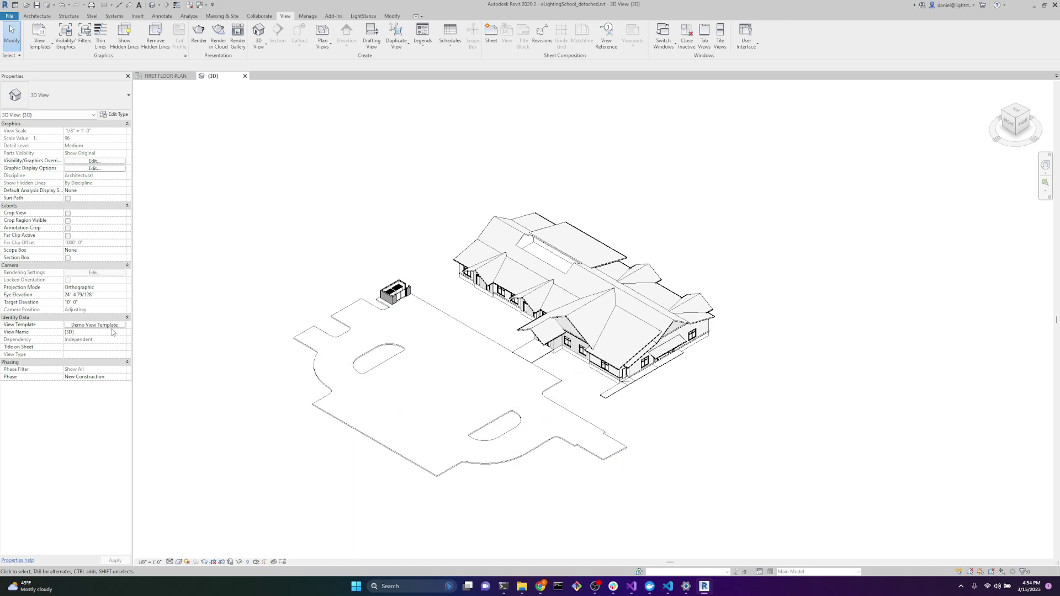
Review Demo View Template's model category visibility and keep the template assigned to the 3D view.
{"action": "left_click", "coordinate": [104, 325]}
{"action": "left_click", "coordinate": [594, 269]}
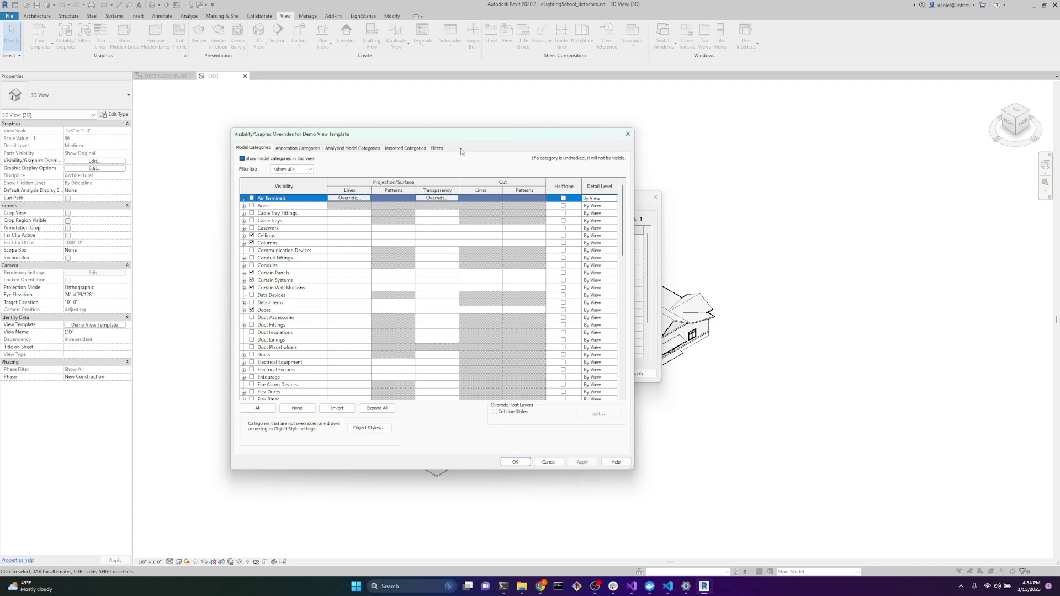
{"action": "scroll", "coordinate": [281, 276], "scroll_direction": "down", "scroll_amount": 3}
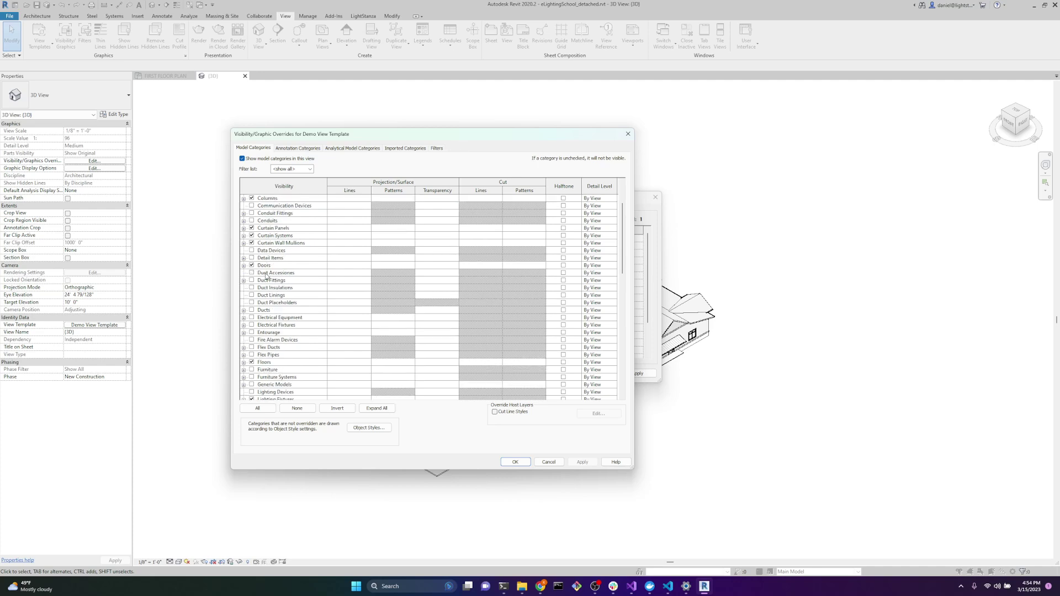
{"action": "scroll", "coordinate": [285, 281], "scroll_direction": "down", "scroll_amount": 5}
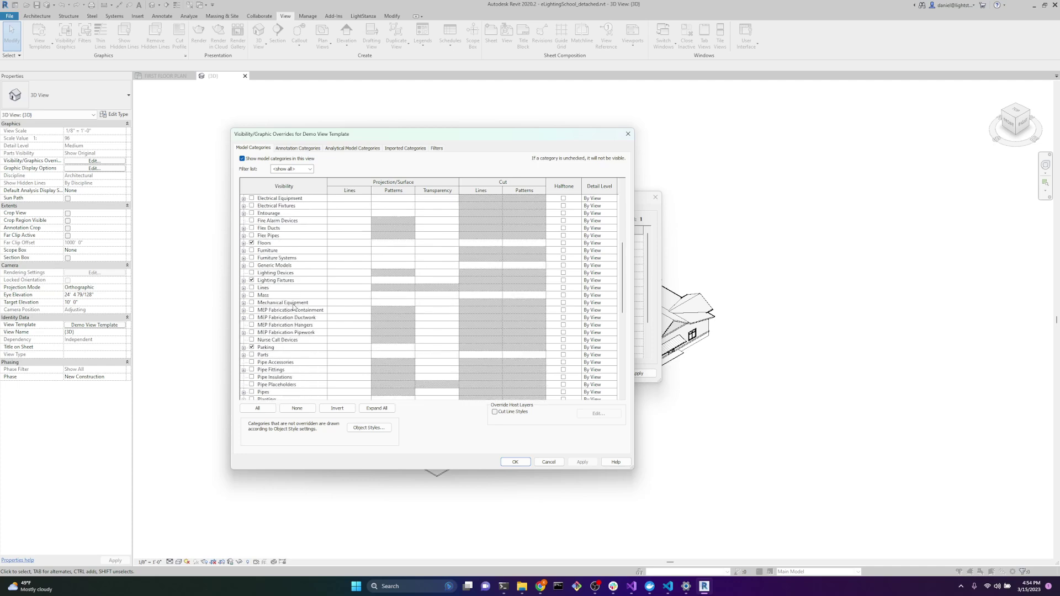
{"action": "left_click", "coordinate": [510, 462]}
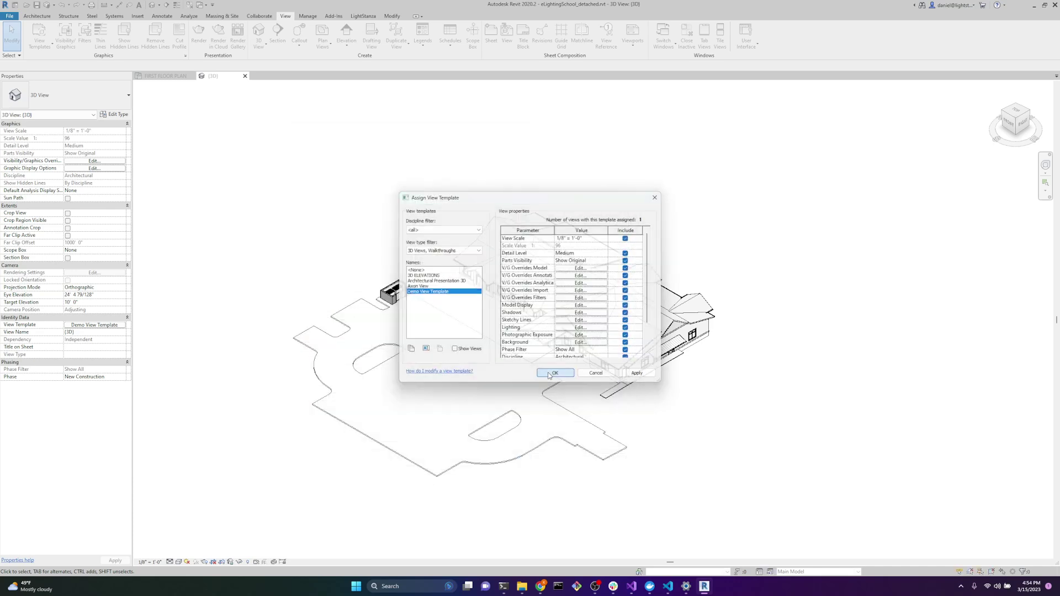
{"action": "left_click", "coordinate": [555, 373]}
Export the whole model with Demo View Template to LightStanza using Export to LS.
{"action": "left_click", "coordinate": [362, 15]}
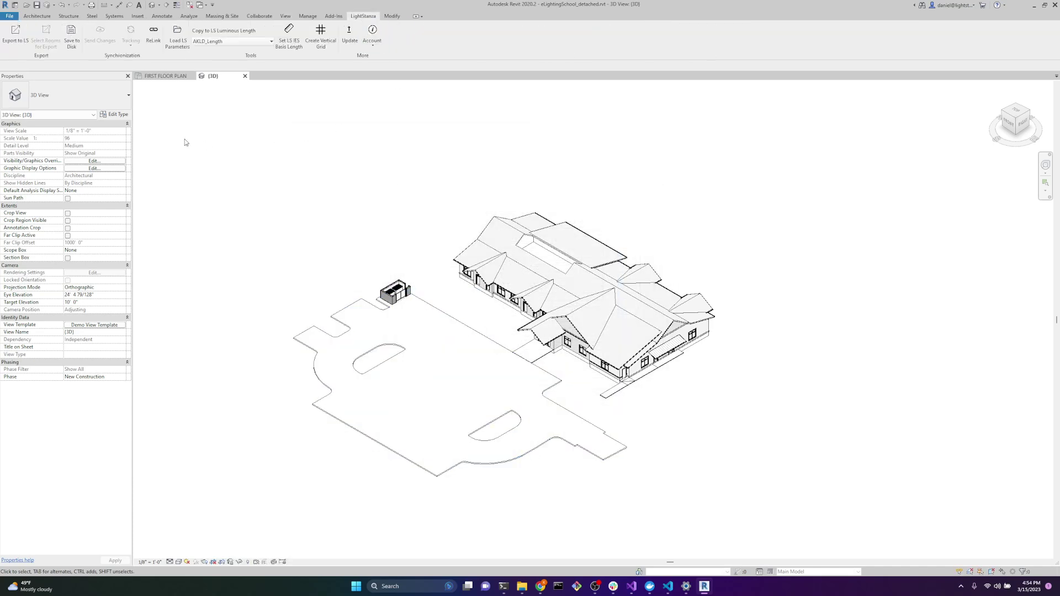
{"action": "left_click", "coordinate": [15, 33]}
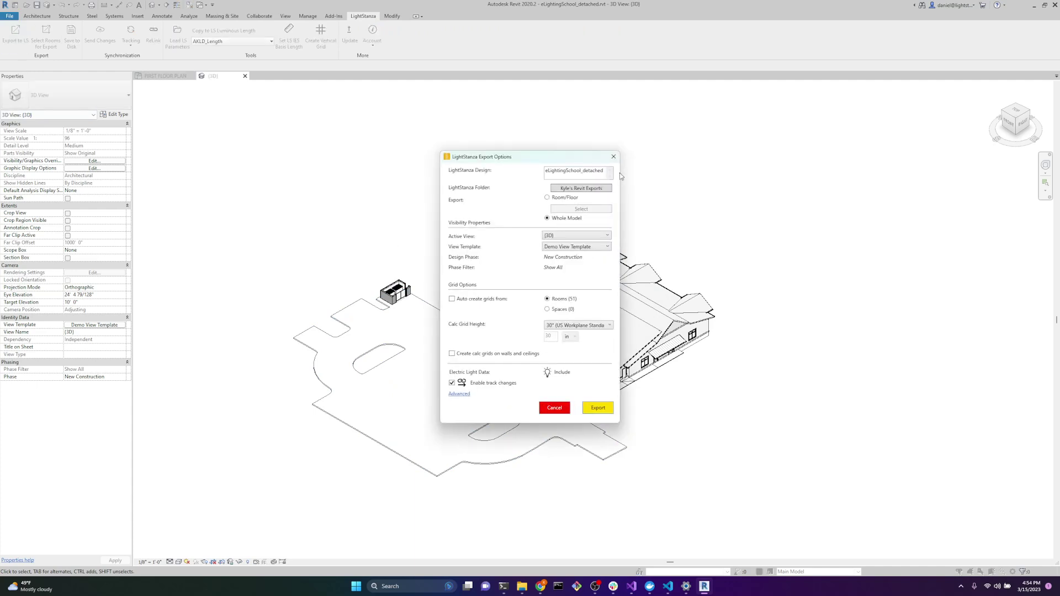
{"action": "left_click", "coordinate": [597, 408]}
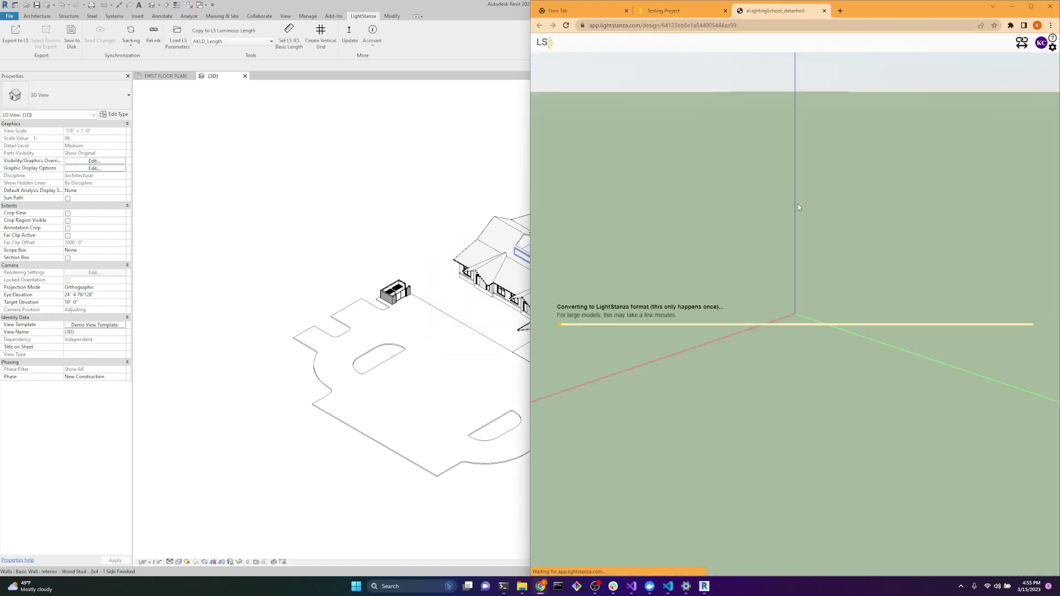
Check the export's View Template choices, keeping Demo View Template, then cancel and verify the view's template.
{"action": "left_click", "coordinate": [17, 35]}
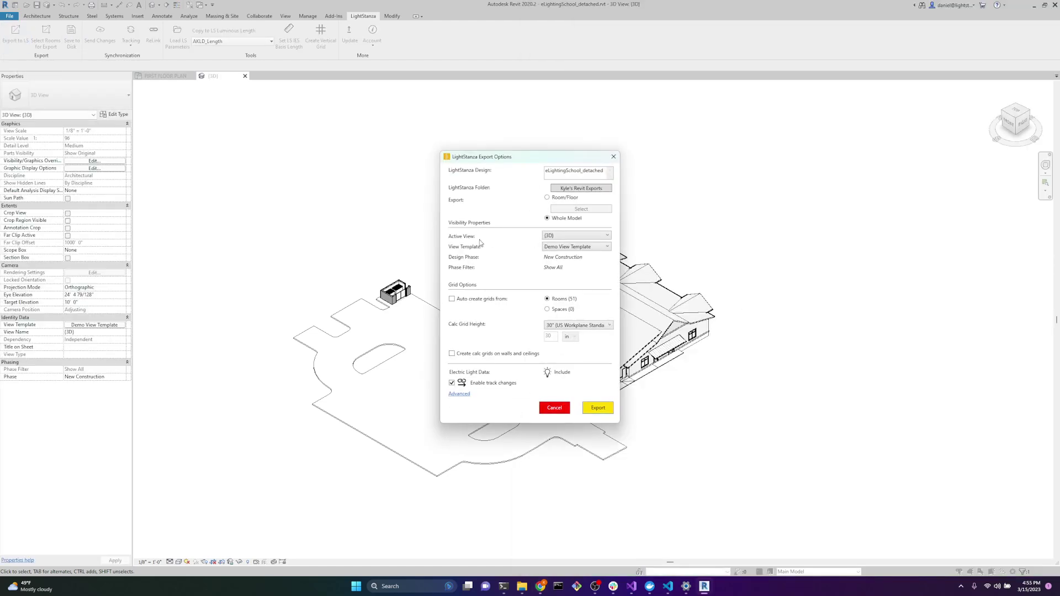
{"action": "left_click", "coordinate": [580, 247]}
{"action": "scroll", "coordinate": [558, 301], "scroll_direction": "down", "scroll_amount": 5}
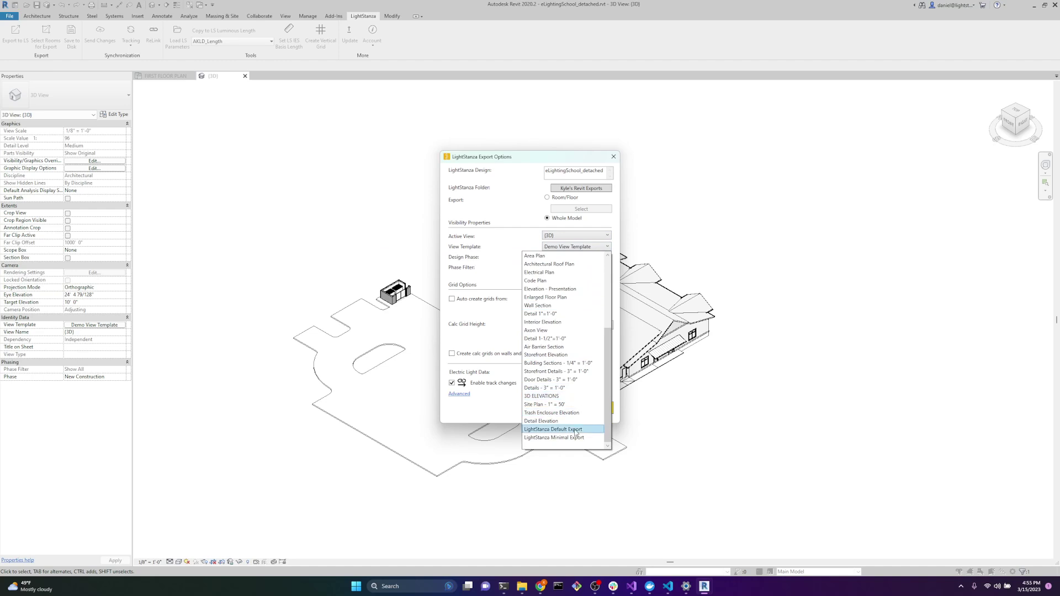
{"action": "scroll", "coordinate": [580, 331], "scroll_direction": "up", "scroll_amount": 5}
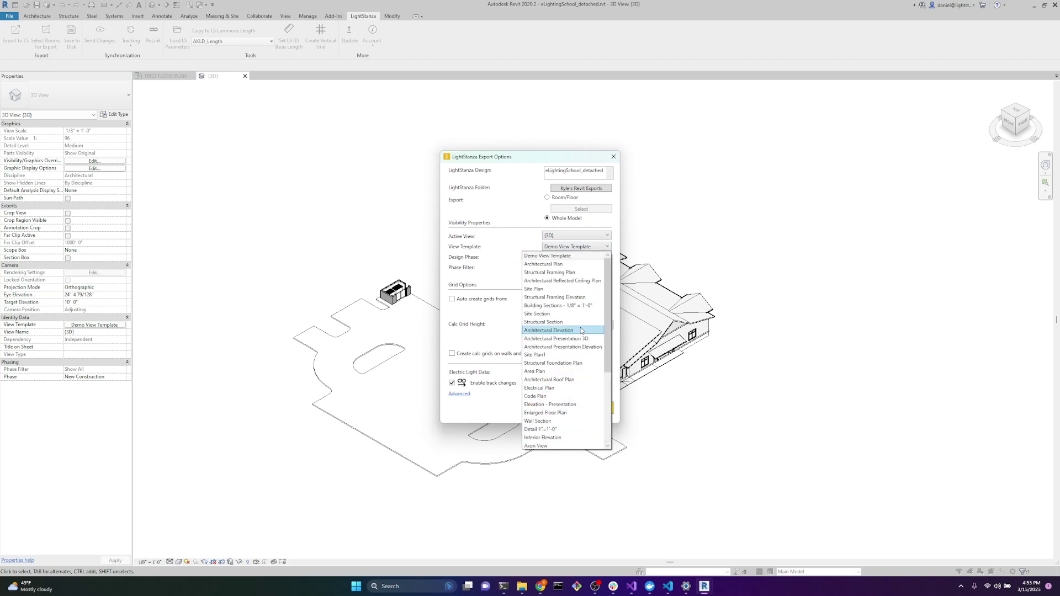
{"action": "left_click", "coordinate": [576, 256]}
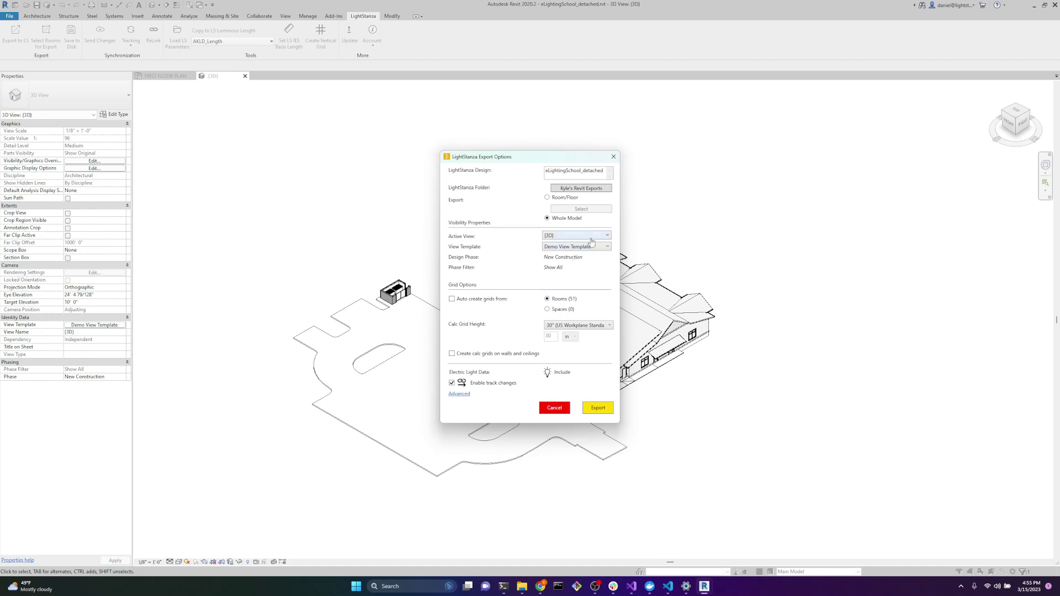
{"action": "left_click", "coordinate": [554, 408]}
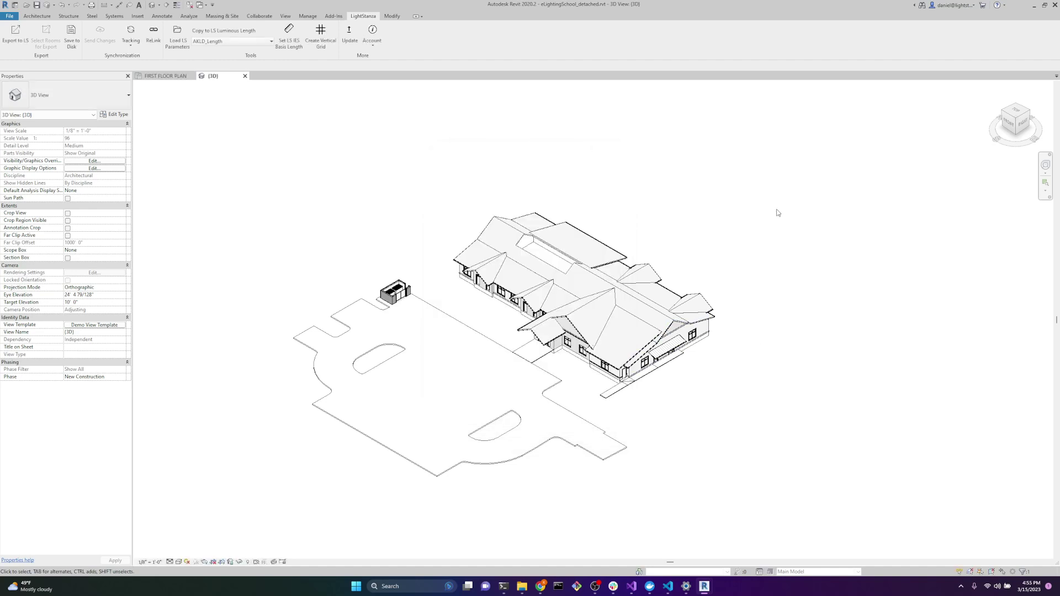
{"action": "left_click", "coordinate": [94, 324]}
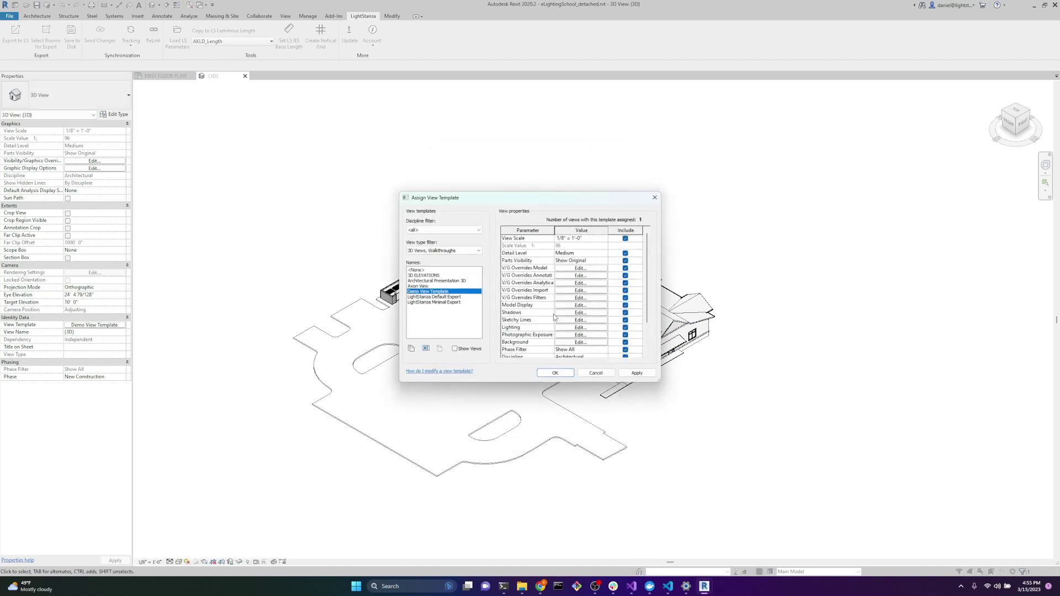
{"action": "key", "text": "Escape"}
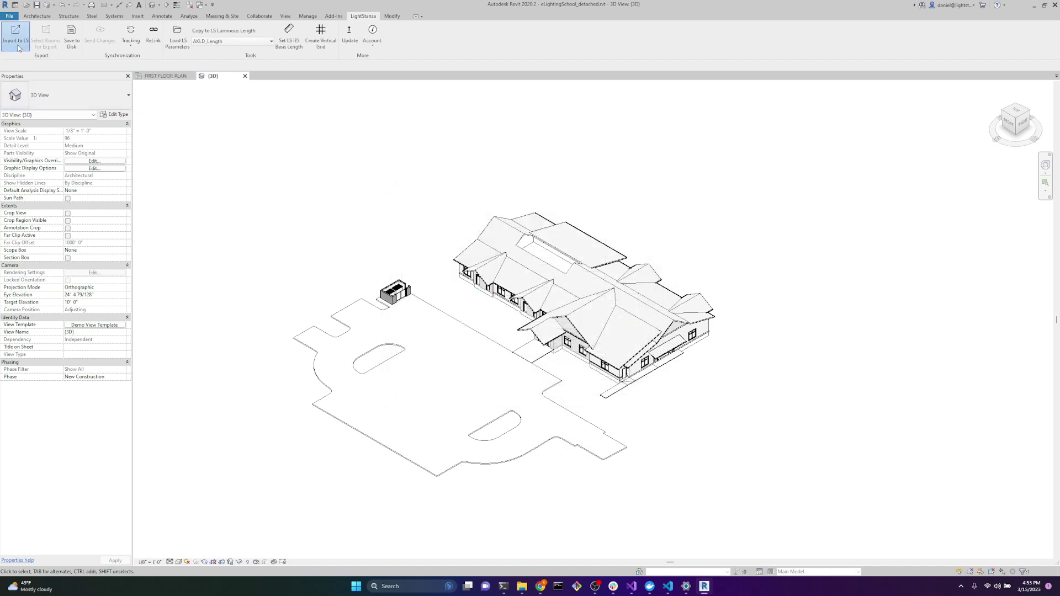
Check the export's Active View options, keeping the current 3D view, and close without exporting.
{"action": "left_click", "coordinate": [16, 34]}
{"action": "left_click", "coordinate": [596, 237]}
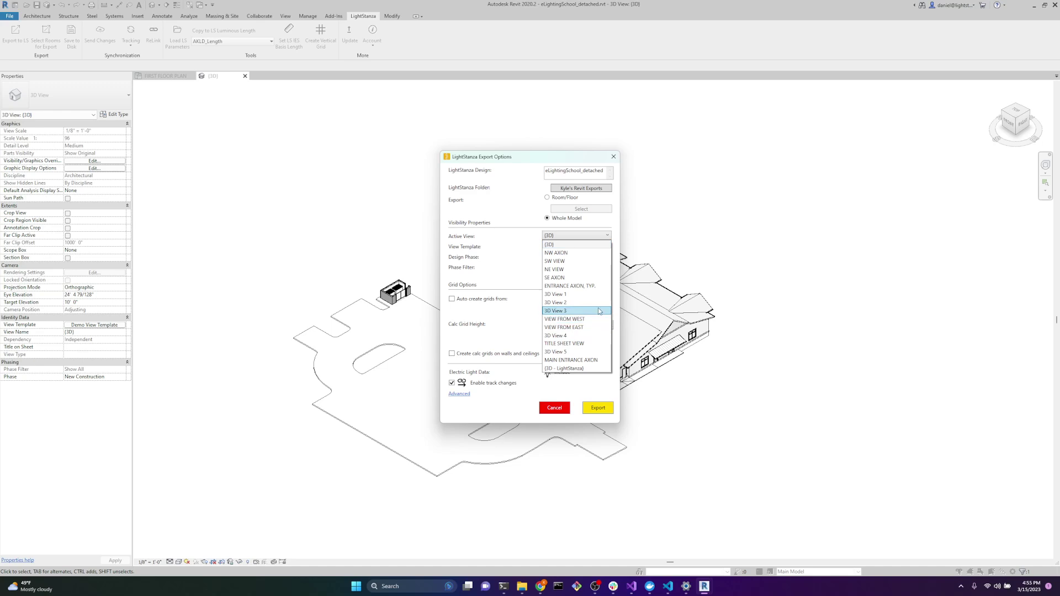
{"action": "left_click", "coordinate": [513, 203]}
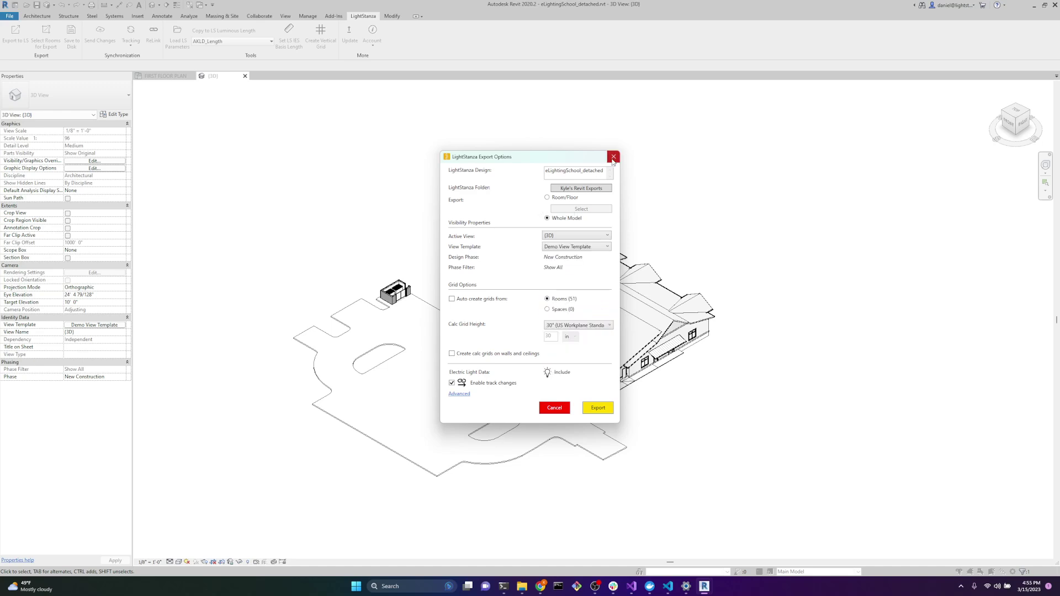
{"action": "left_click", "coordinate": [613, 156]}
Maximize the LightStanza browser window and orbit and zoom around the imported school model.
{"action": "left_click", "coordinate": [542, 586]}
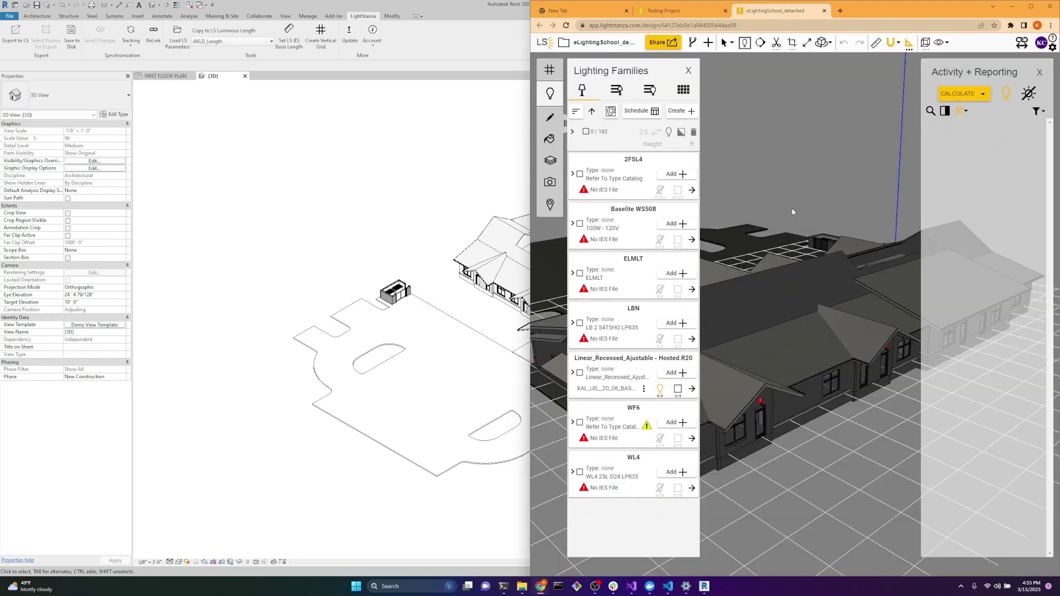
{"action": "left_click", "coordinate": [1030, 7]}
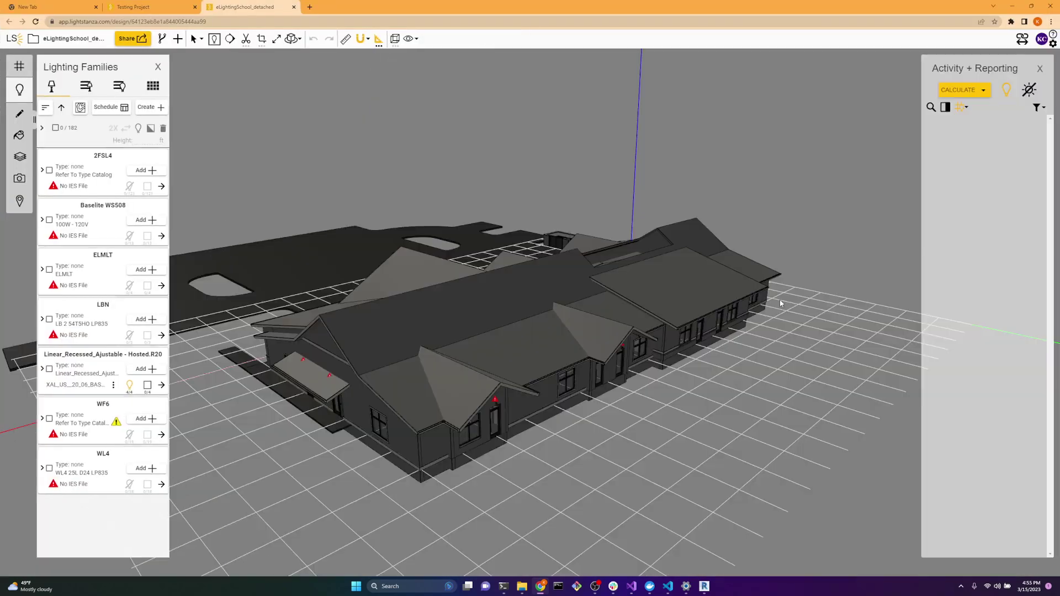
{"action": "left_click_drag", "start_coordinate": [438, 360], "coordinate": [407, 407]}
{"action": "left_click_drag", "start_coordinate": [480, 326], "coordinate": [308, 348]}
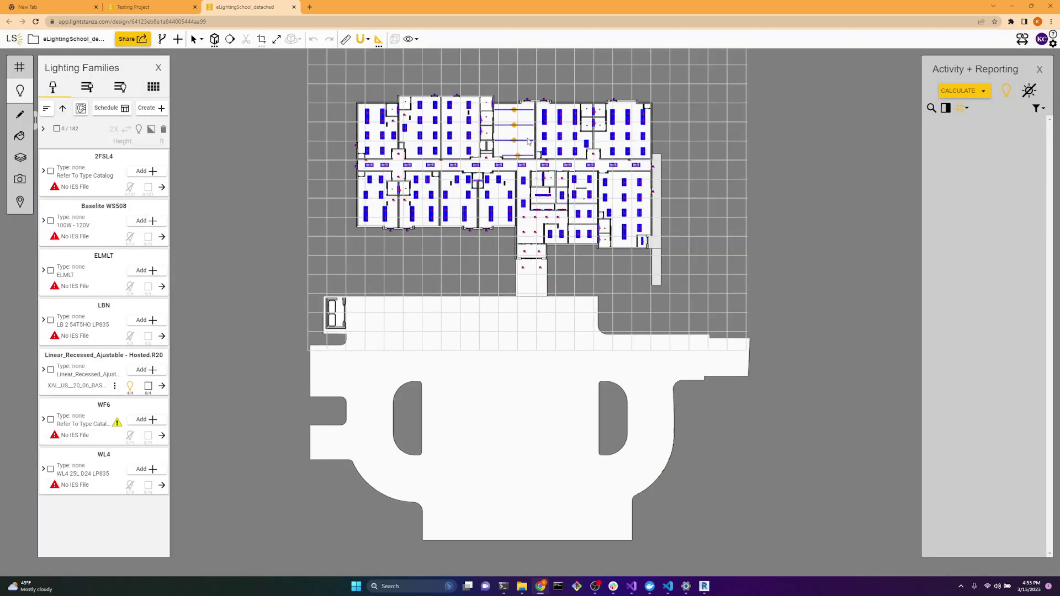
{"action": "scroll", "coordinate": [566, 171], "scroll_direction": "up", "scroll_amount": 5}
{"action": "scroll", "coordinate": [571, 377], "scroll_direction": "down", "scroll_amount": 3}
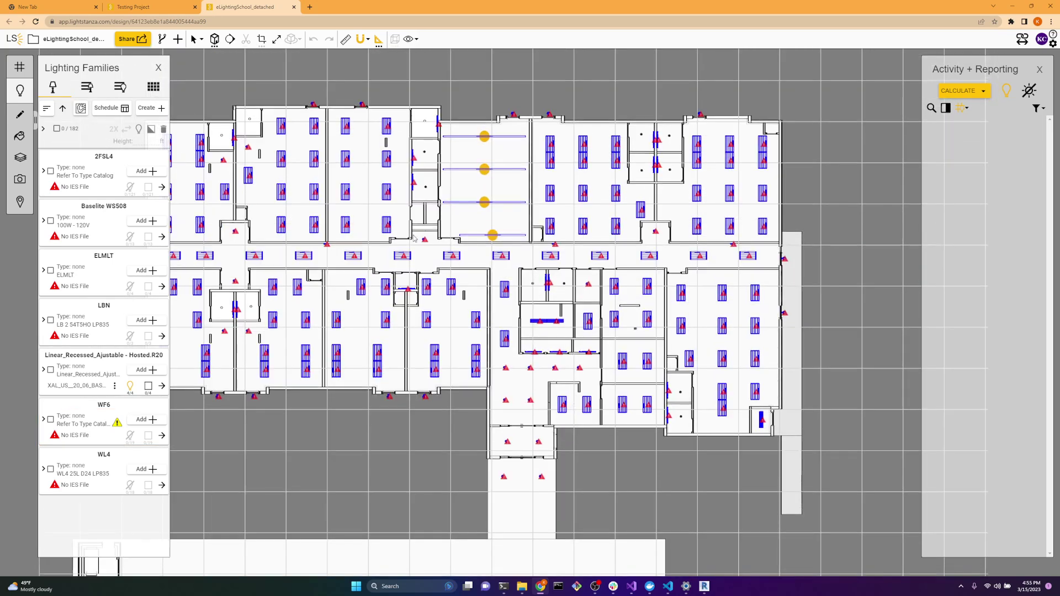